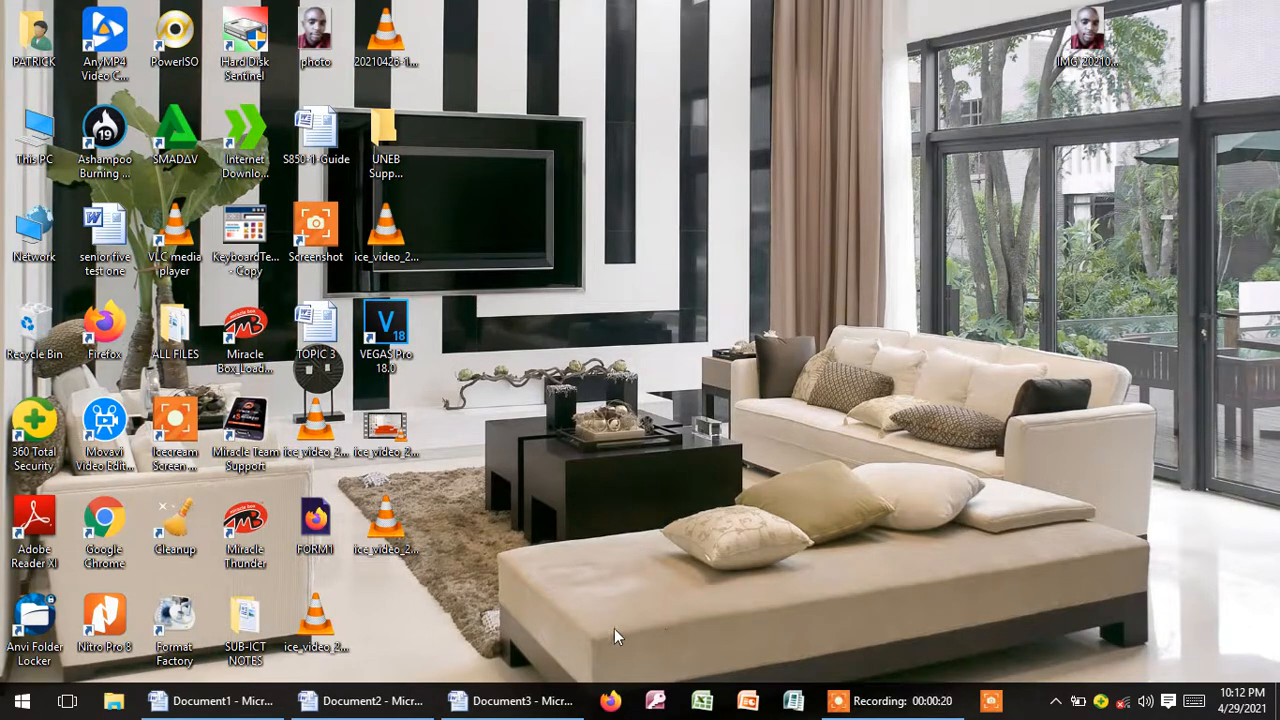
Step: Open Document3 and enlarge its MAIL MERGE heading to 48 pt
{"action": "mouse_move", "coordinate": [395, 712]}
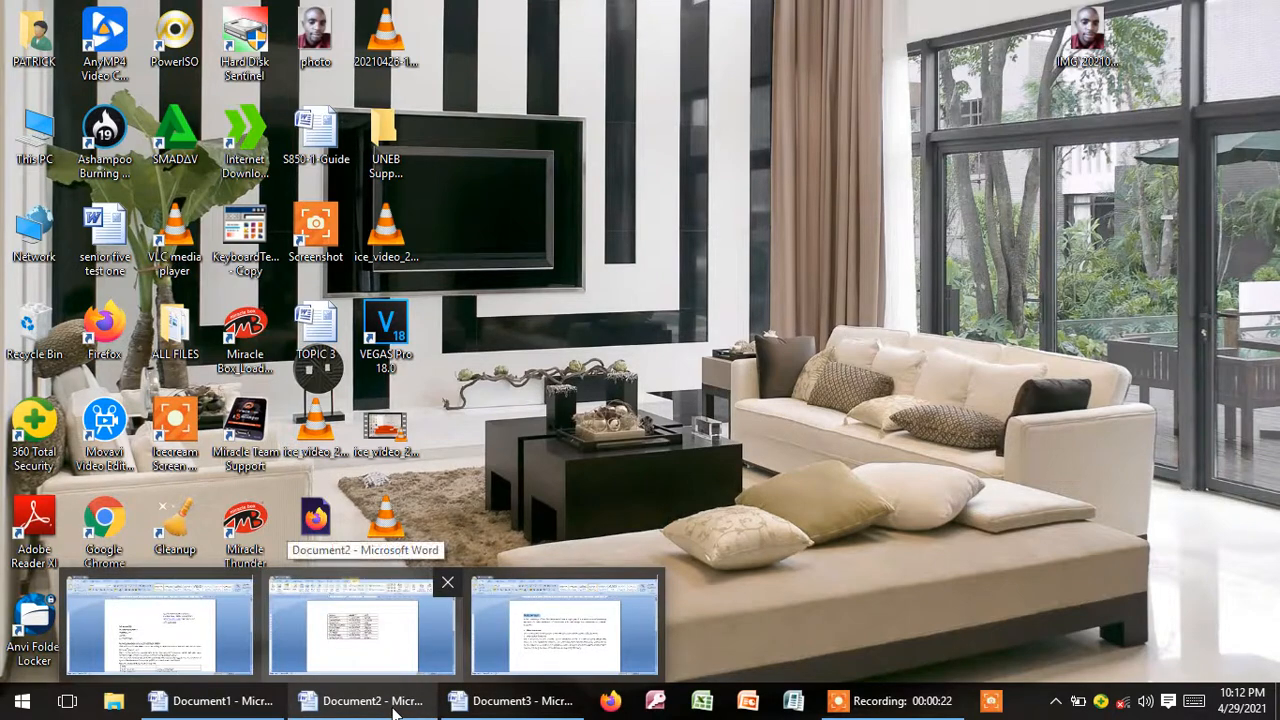
{"action": "left_click", "coordinate": [537, 648]}
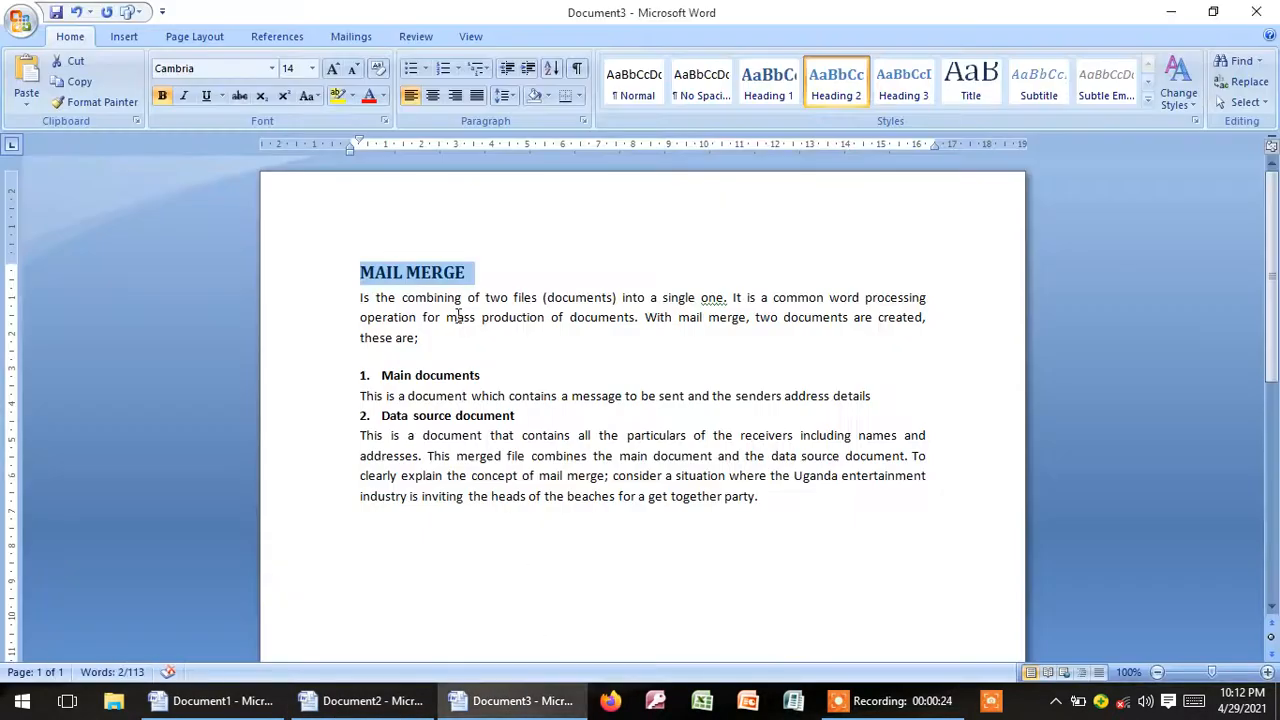
{"action": "left_click", "coordinate": [381, 303]}
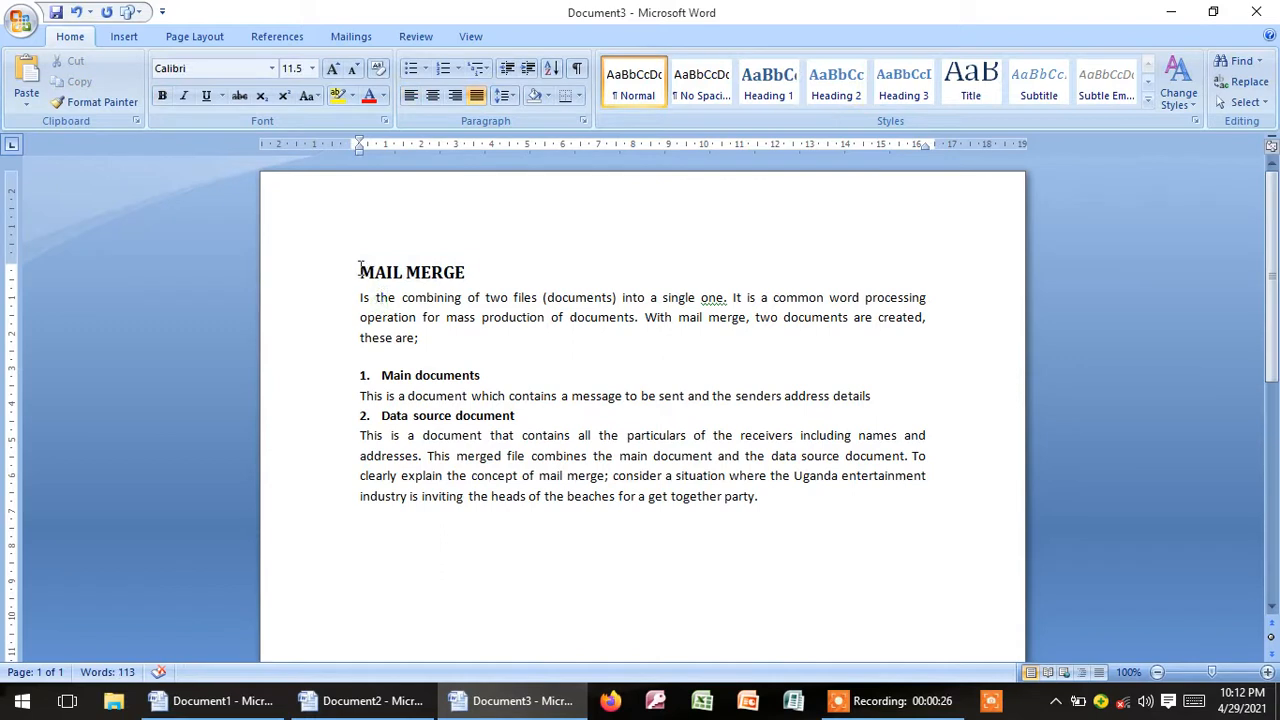
{"action": "left_click_drag", "start_coordinate": [360, 273], "coordinate": [476, 280]}
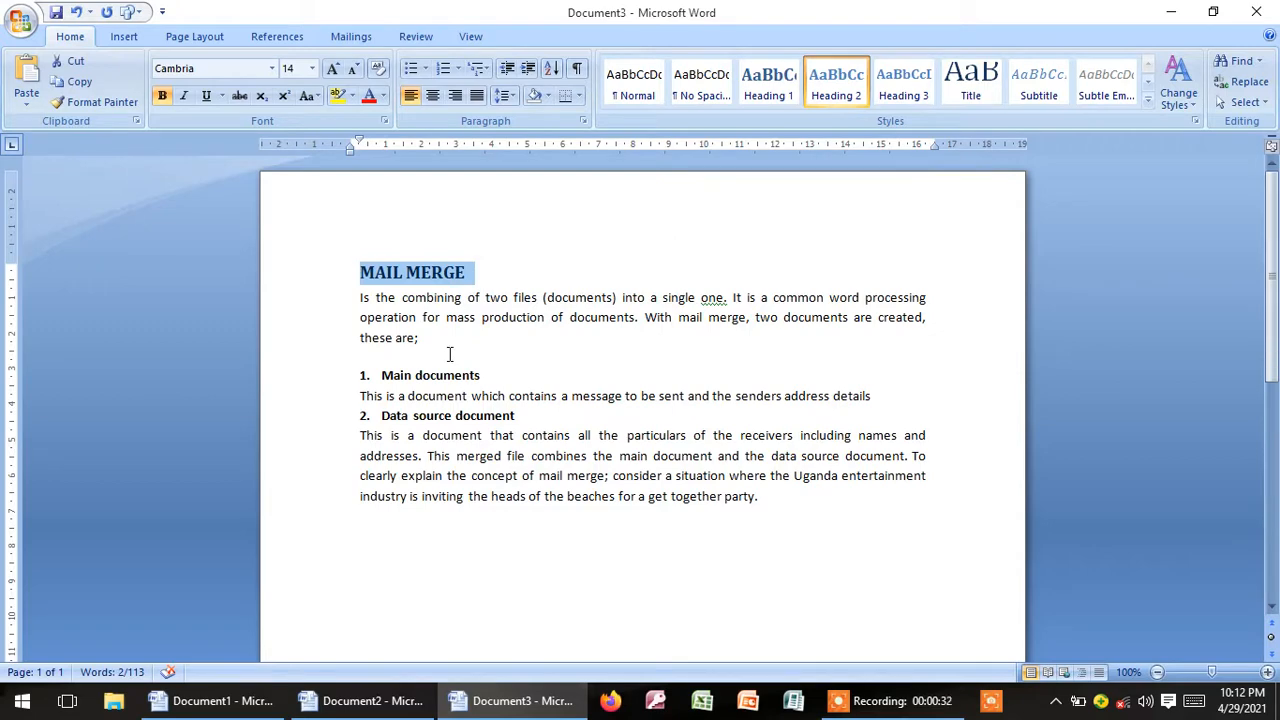
{"action": "left_click", "coordinate": [333, 70]}
{"action": "left_click", "coordinate": [333, 70]}
{"action": "left_click", "coordinate": [333, 70]}
{"action": "left_click", "coordinate": [333, 70]}
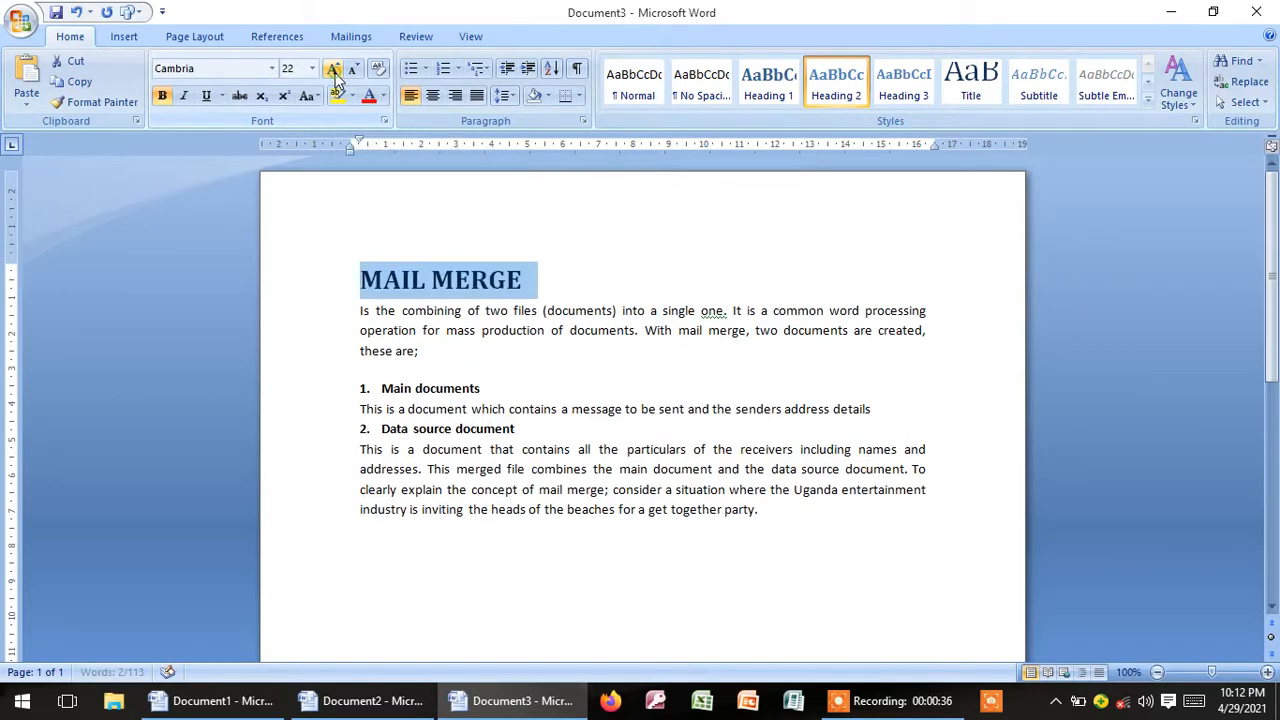
{"action": "left_click", "coordinate": [333, 70]}
{"action": "left_click", "coordinate": [333, 70]}
{"action": "left_click", "coordinate": [333, 70]}
{"action": "left_click", "coordinate": [333, 70]}
{"action": "left_click", "coordinate": [333, 70]}
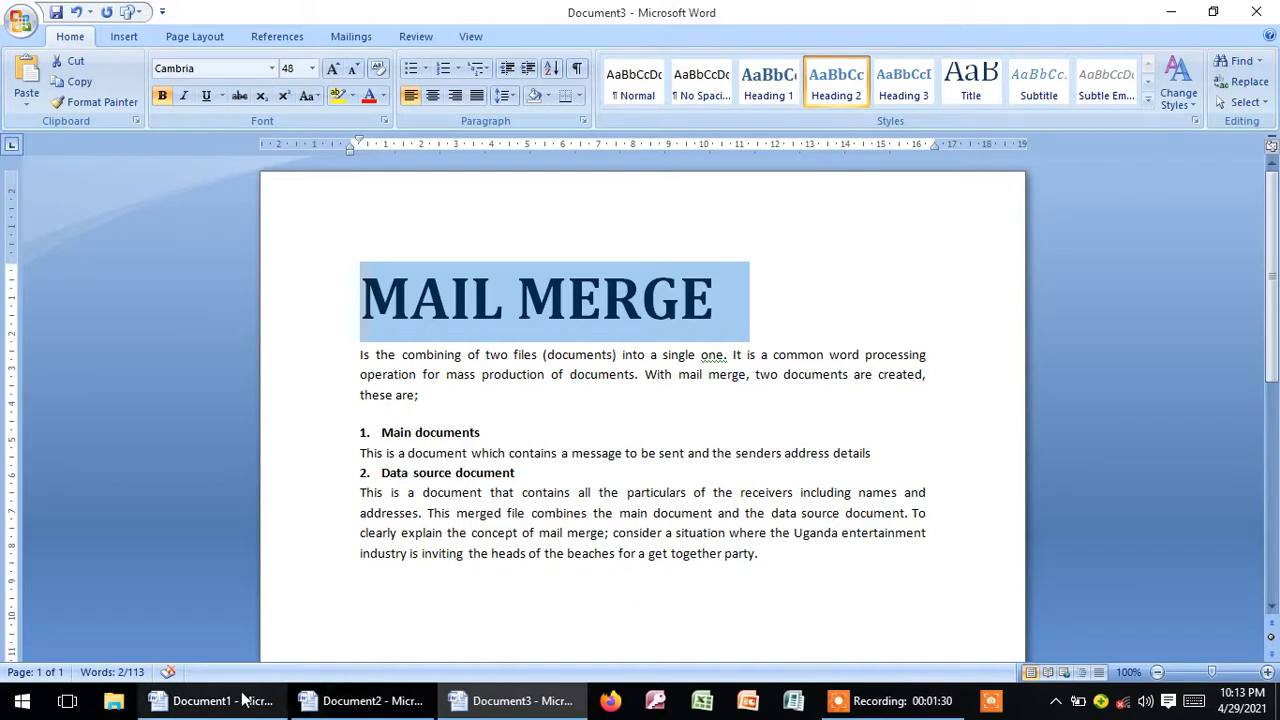
Step: In the Document1 letter, change the month of the party date in the first paragraph to April
{"action": "mouse_move", "coordinate": [240, 706]}
{"action": "left_click", "coordinate": [188, 644]}
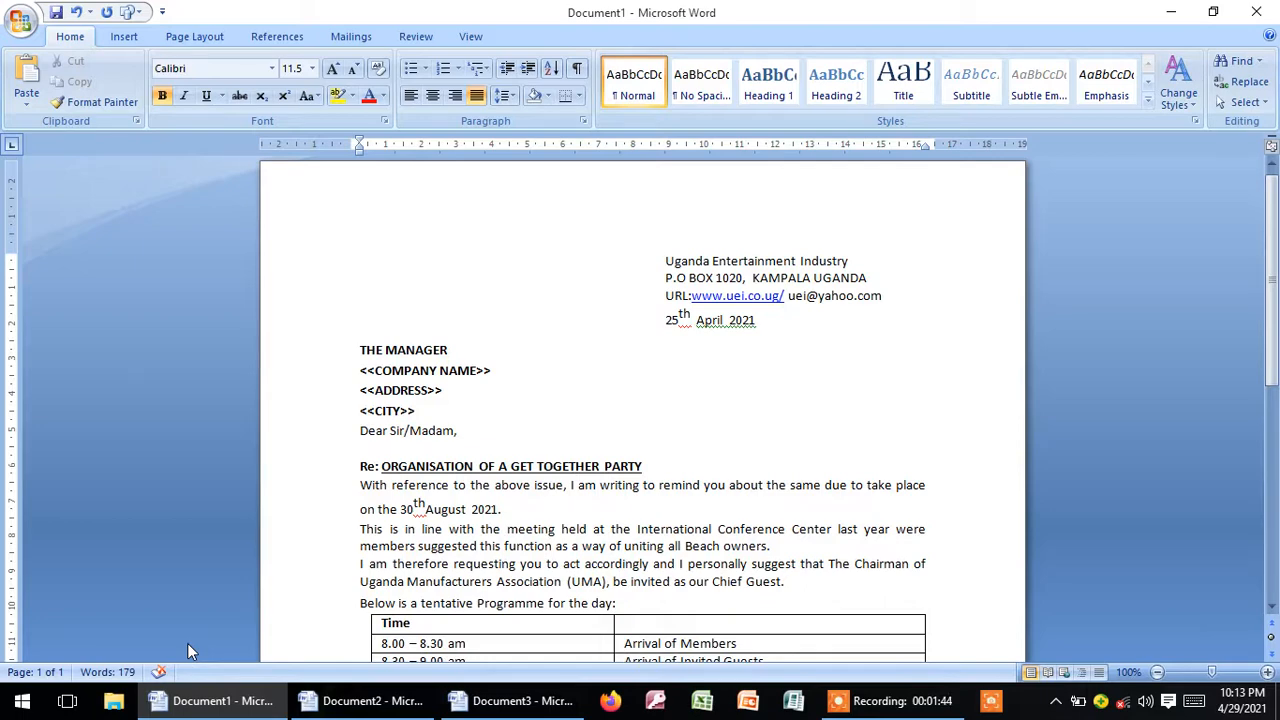
{"action": "left_click", "coordinate": [467, 509]}
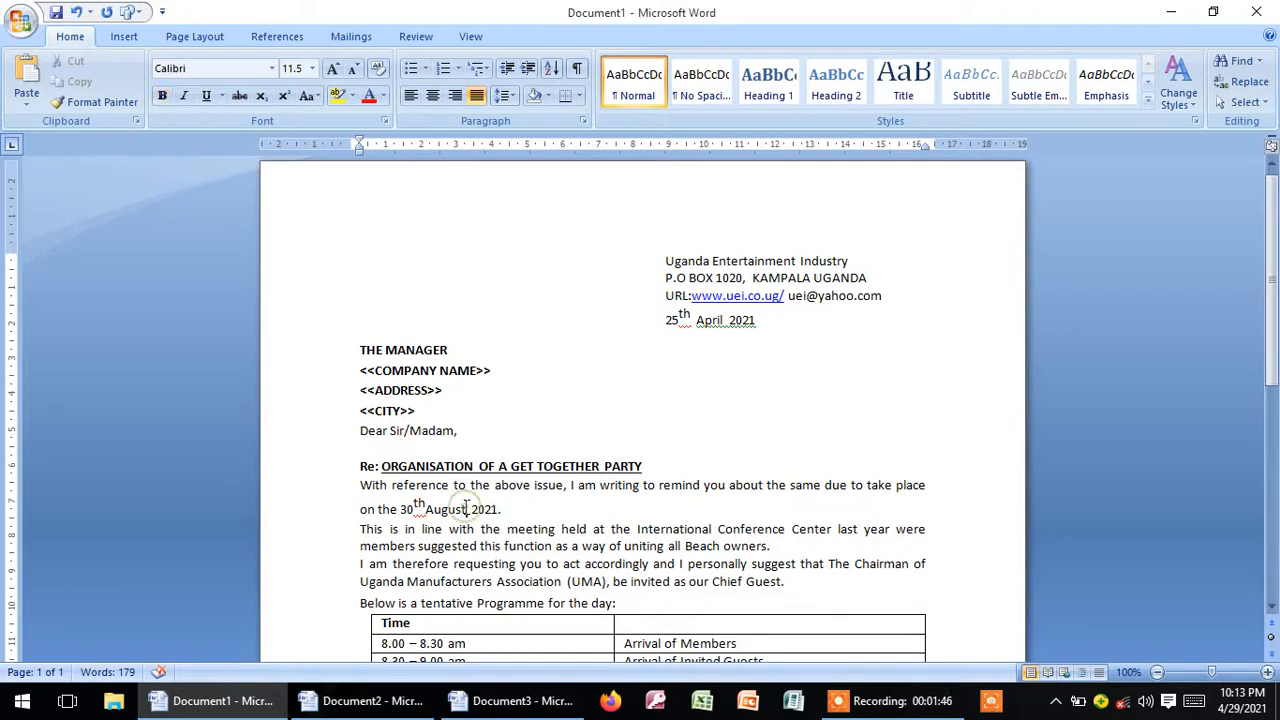
{"action": "key", "text": "BackSpace"}
{"action": "key", "text": "BackSpace"}
{"action": "key", "text": "BackSpace"}
{"action": "key", "text": "BackSpace"}
{"action": "key", "text": "BackSpace"}
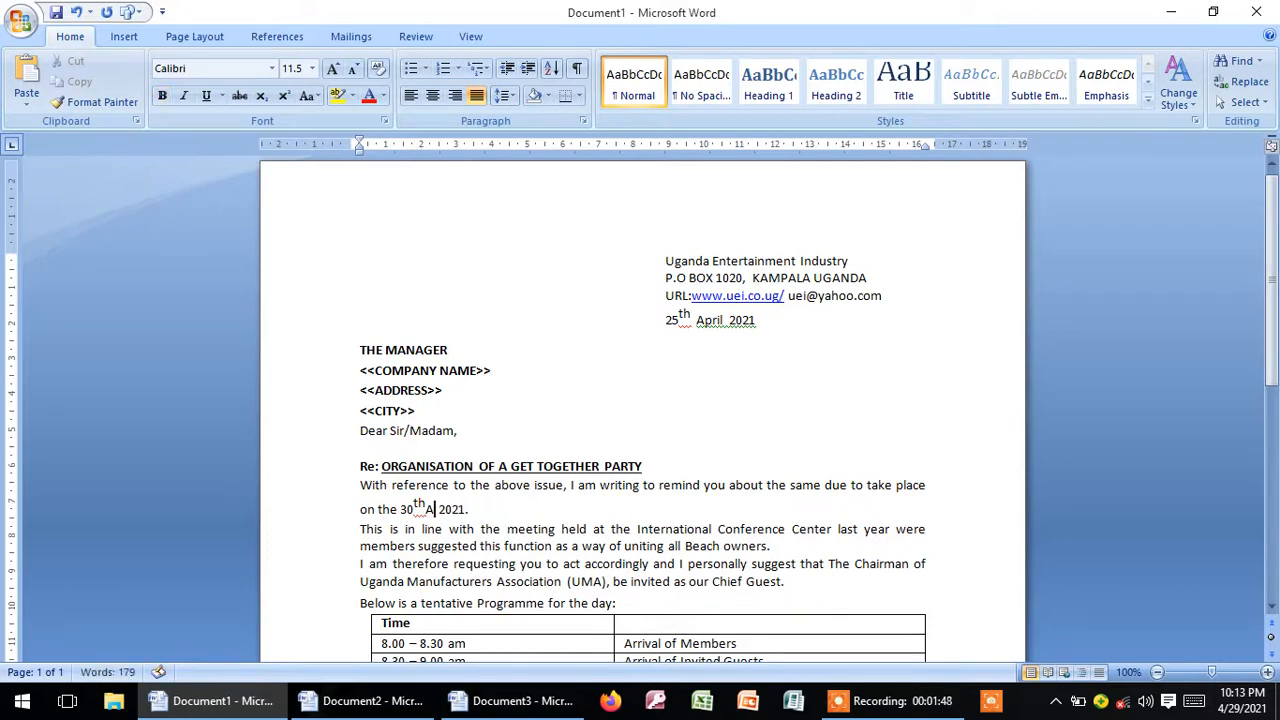
{"action": "type", "text": "P"}
{"action": "key", "text": "BackSpace"}
{"action": "type", "text": "pril"}
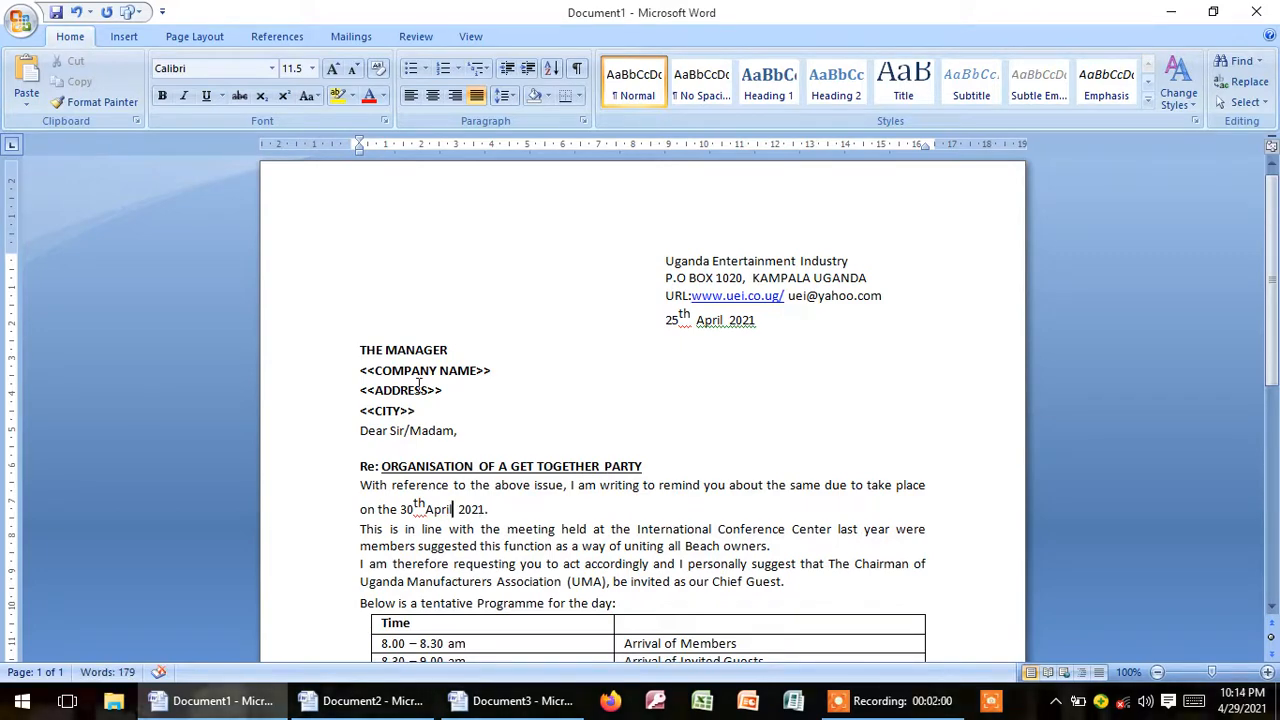
Step: Review the letter's programme table, the sender's address block and the recipient placeholders for company name, address and city
{"action": "left_click", "coordinate": [1270, 607]}
{"action": "left_click", "coordinate": [1270, 607]}
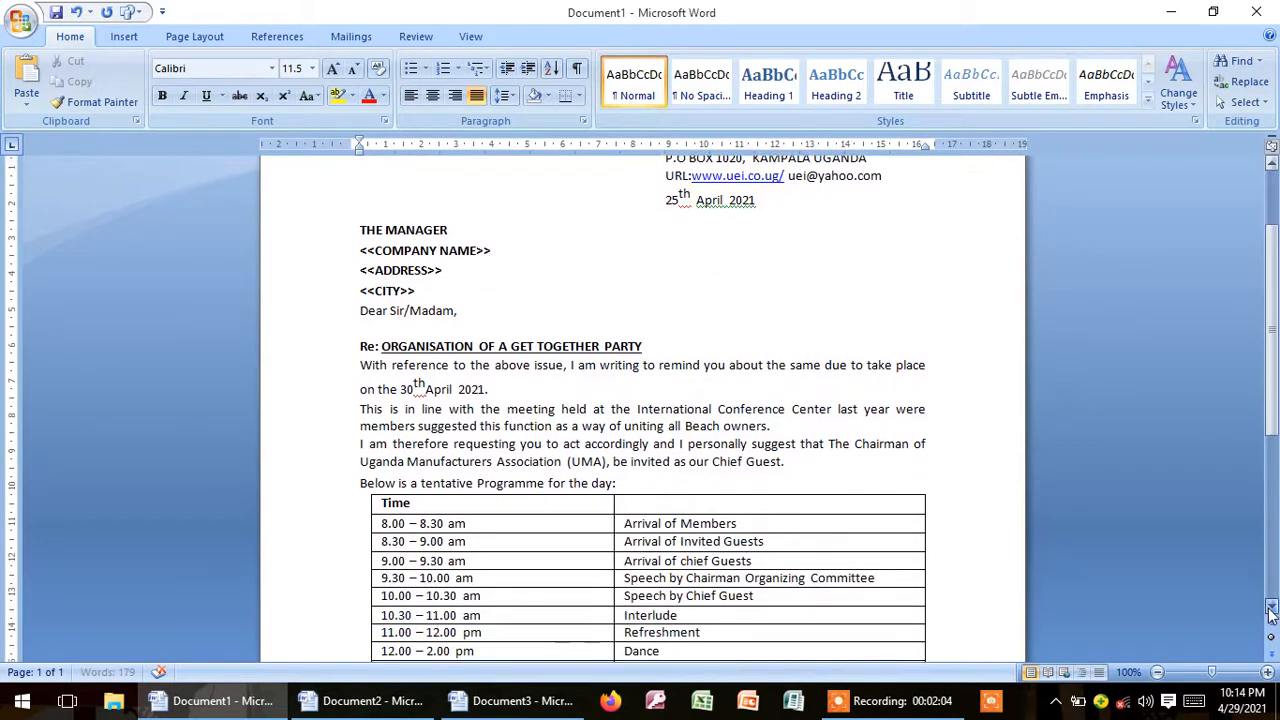
{"action": "left_click", "coordinate": [1270, 608]}
{"action": "left_click", "coordinate": [1270, 608]}
{"action": "left_click", "coordinate": [1270, 608]}
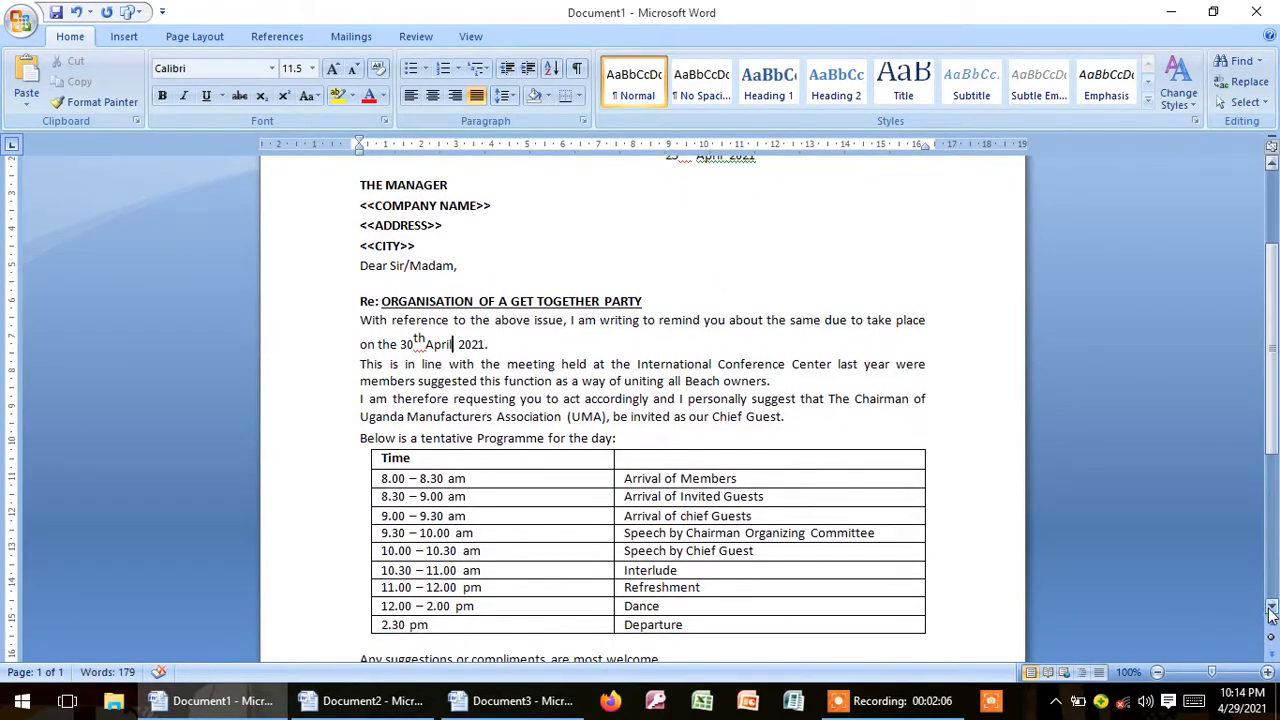
{"action": "left_click", "coordinate": [1270, 610]}
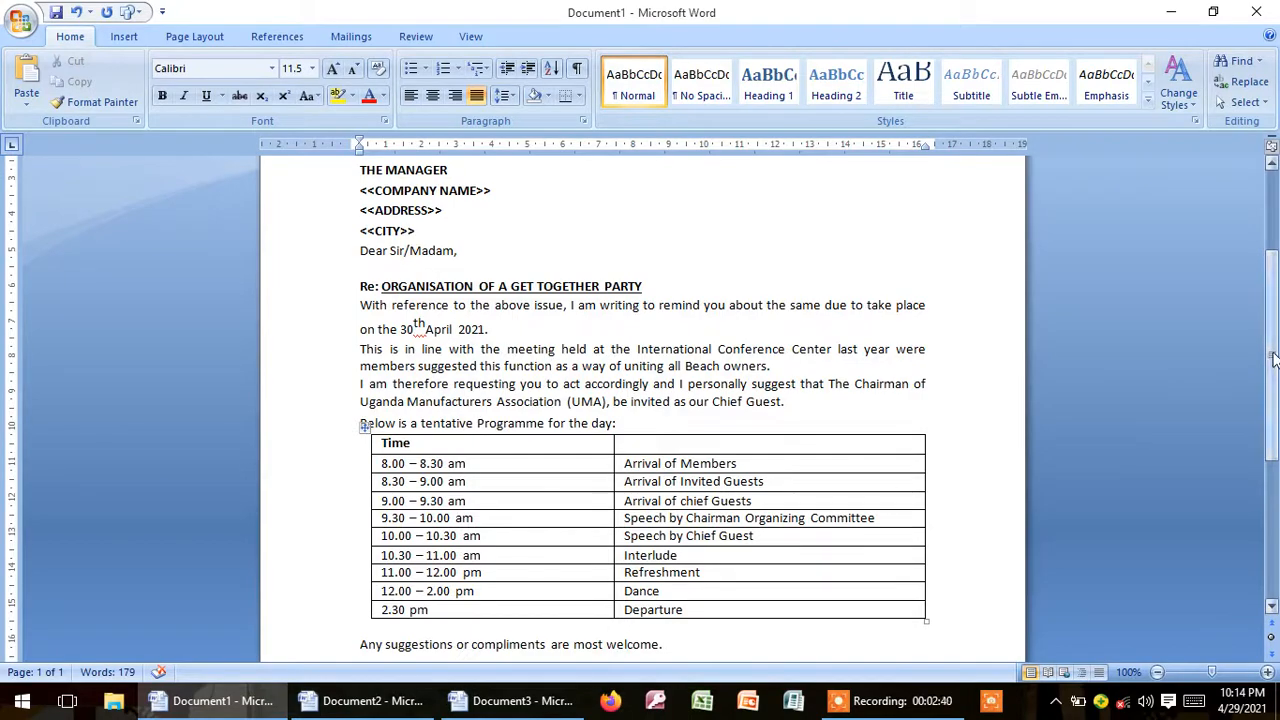
{"action": "mouse_move", "coordinate": [1273, 358]}
{"action": "left_mouse_down"}
{"action": "mouse_move", "coordinate": [1274, 492]}
{"action": "mouse_move", "coordinate": [1274, 292]}
{"action": "left_mouse_up"}
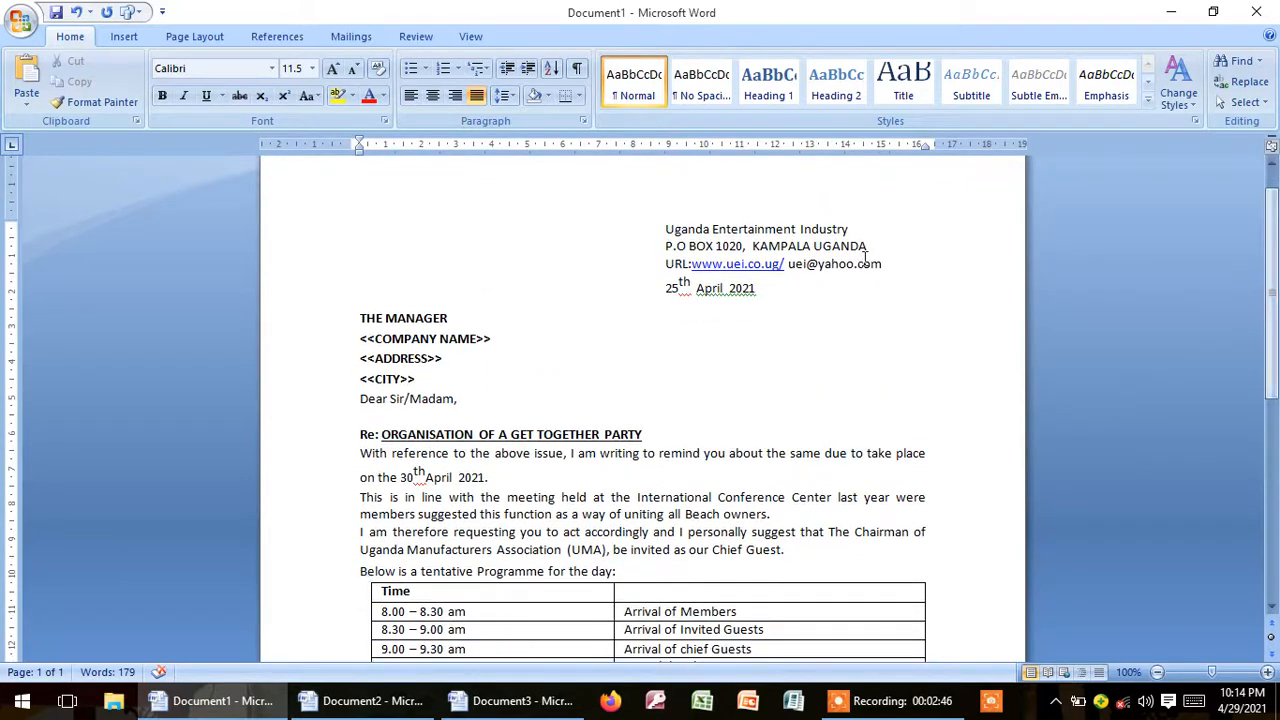
{"action": "left_click_drag", "start_coordinate": [665, 229], "coordinate": [760, 293]}
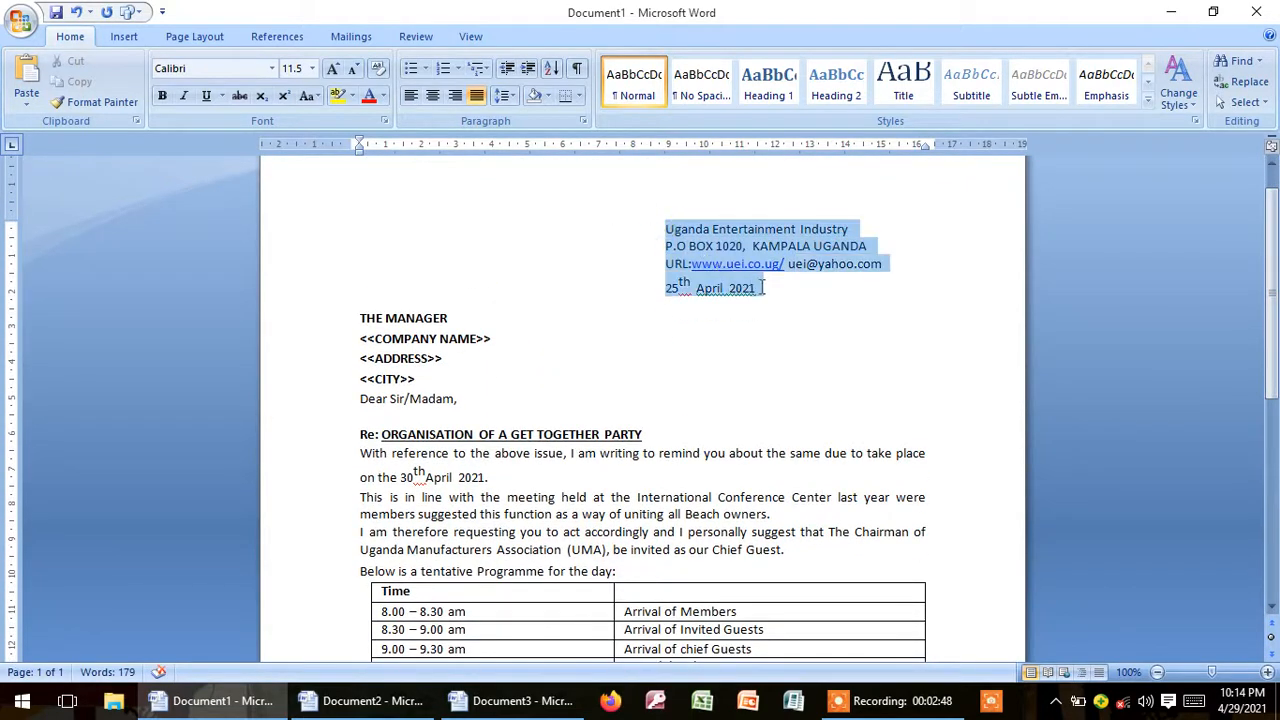
{"action": "left_click_drag", "start_coordinate": [360, 316], "coordinate": [430, 370]}
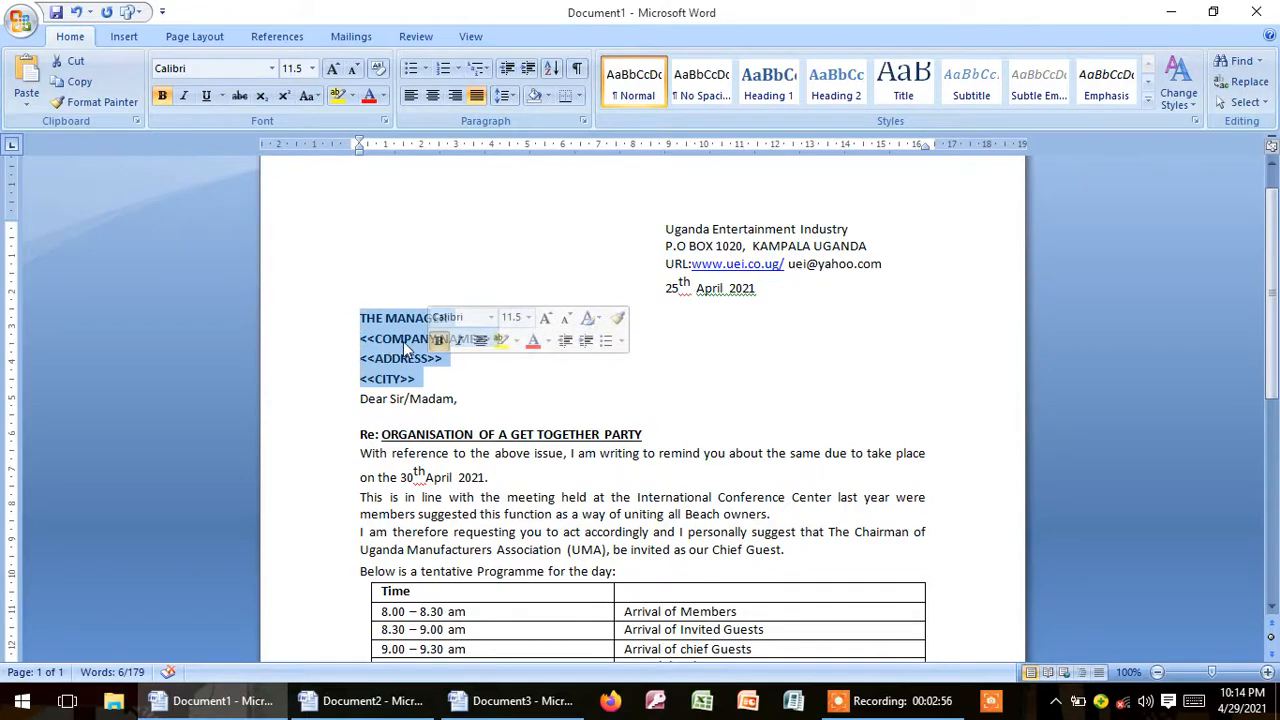
{"action": "left_click", "coordinate": [398, 341]}
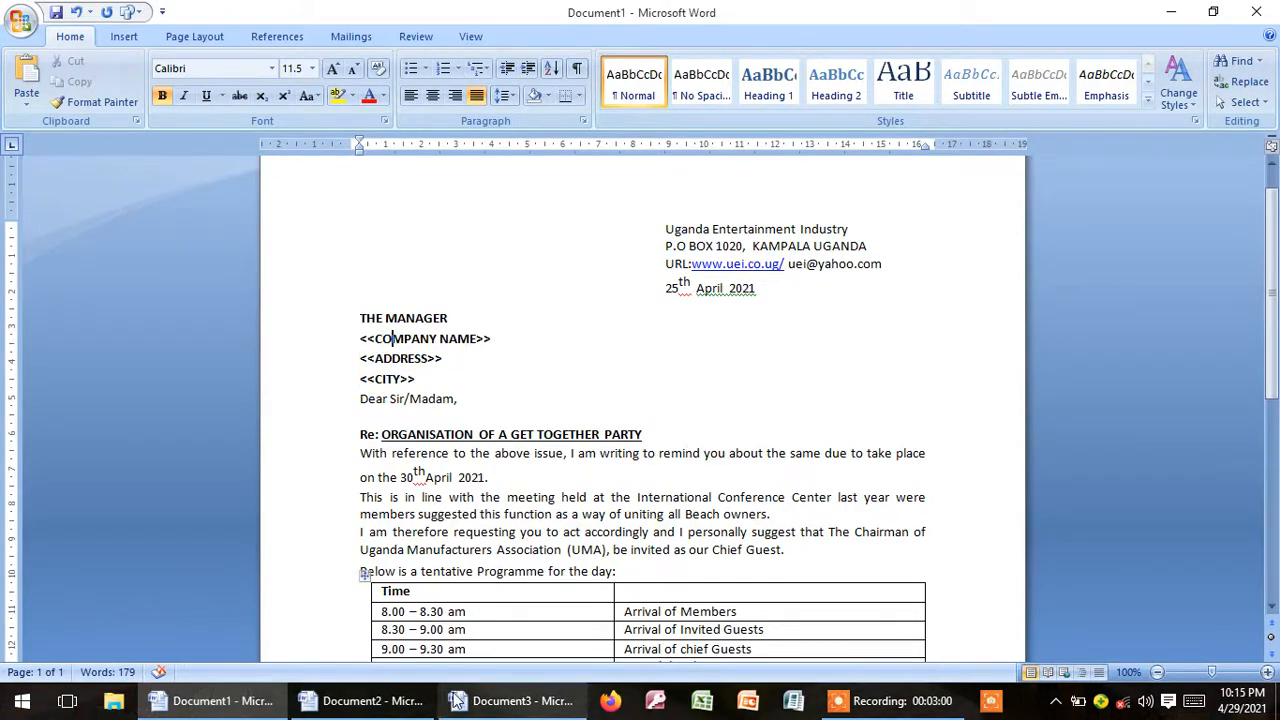
Step: Check the definitions of main document and data source document in Document3, and return to the Document1 letter
{"action": "mouse_move", "coordinate": [456, 700]}
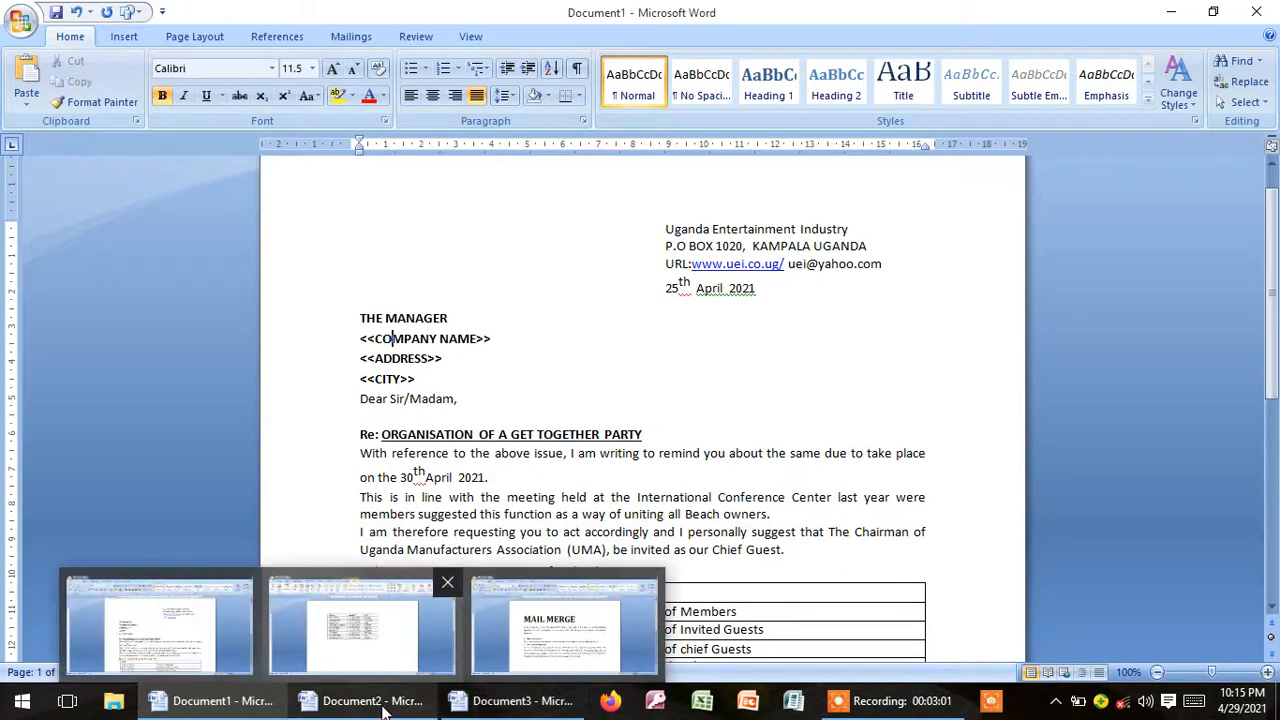
{"action": "left_click", "coordinate": [521, 644]}
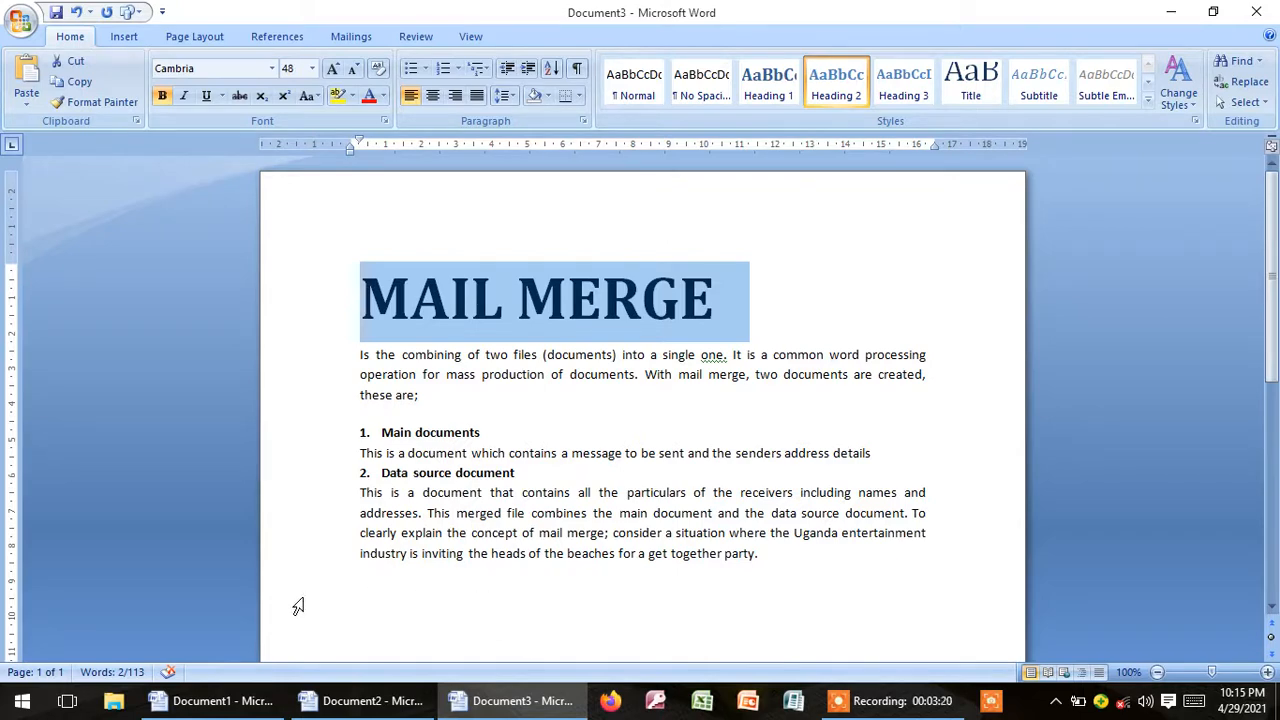
{"action": "left_click", "coordinate": [222, 701]}
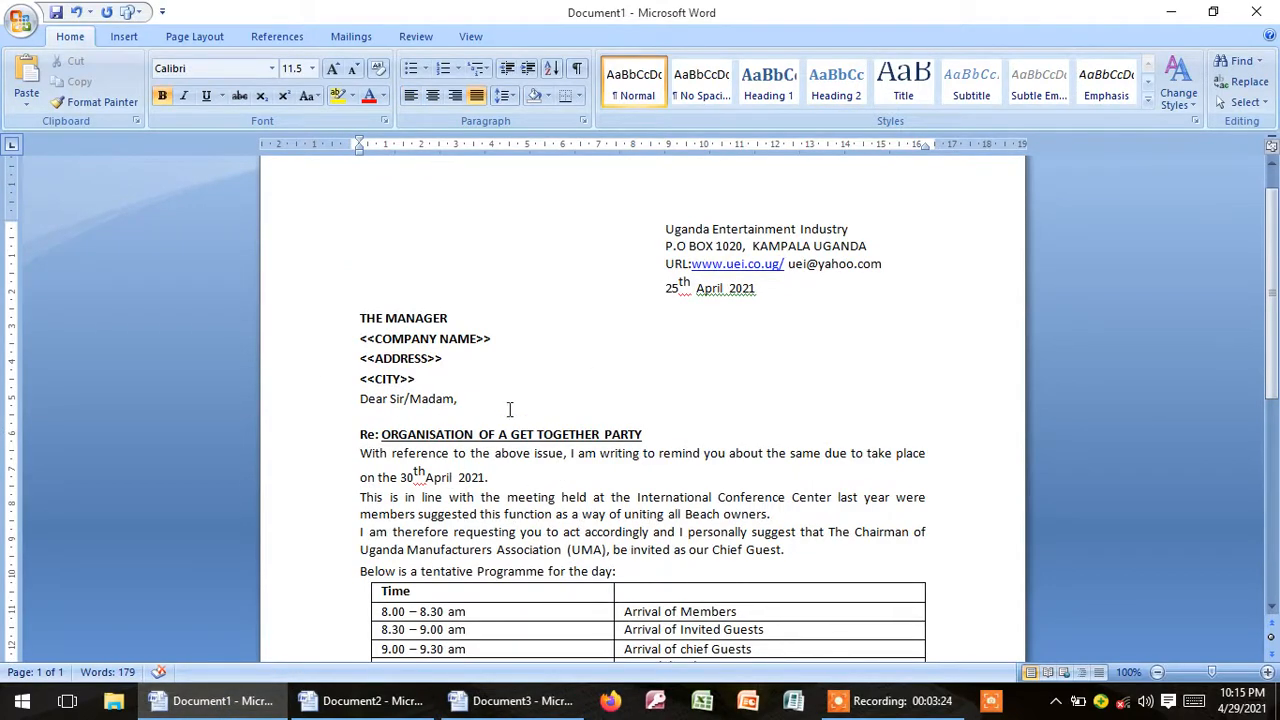
Step: Minimize the open documents and create a new desktop folder named "mail merge"
{"action": "left_click", "coordinate": [1172, 13]}
{"action": "left_click", "coordinate": [1172, 13]}
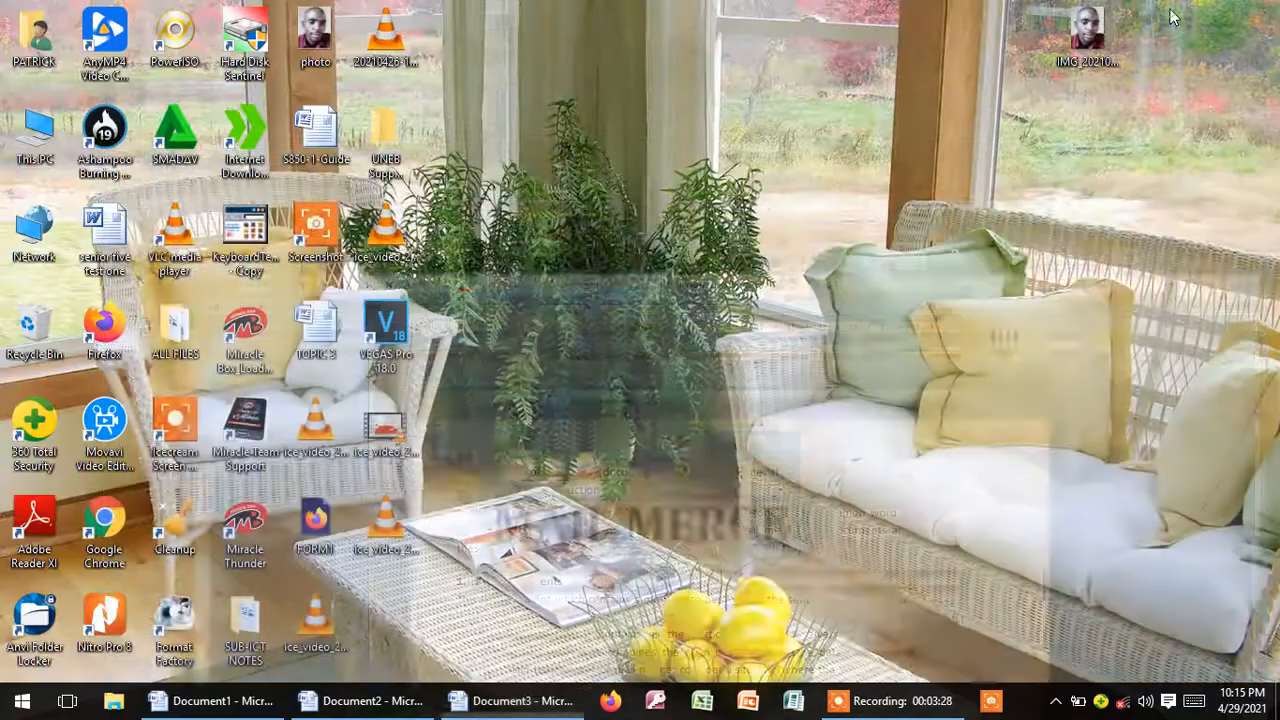
{"action": "right_click", "coordinate": [659, 120]}
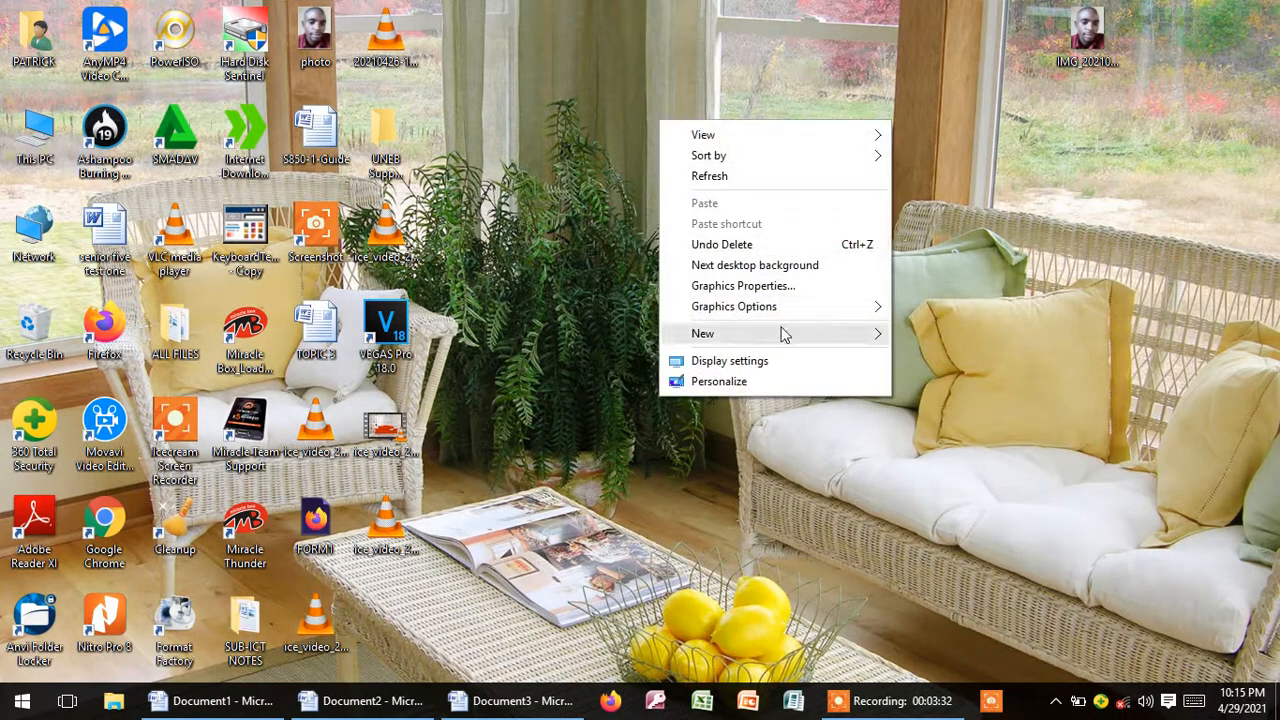
{"action": "mouse_move", "coordinate": [803, 340]}
{"action": "left_click", "coordinate": [913, 337]}
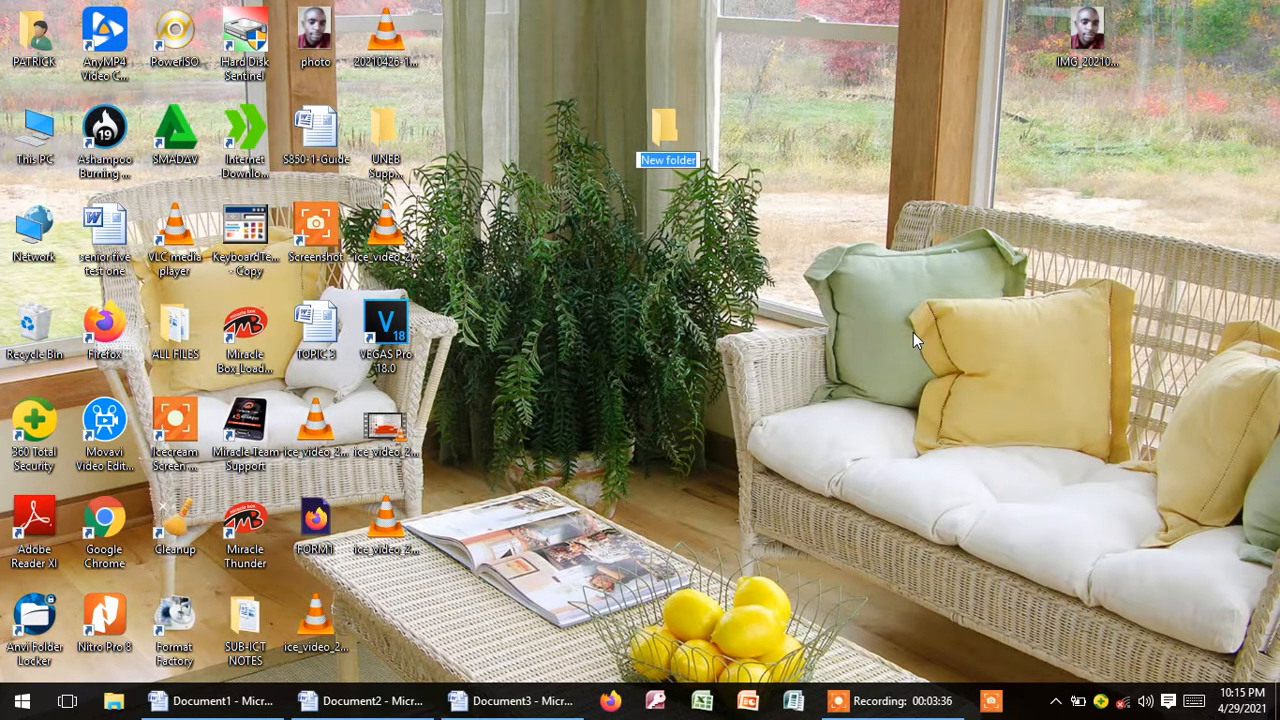
{"action": "type", "text": "ma"}
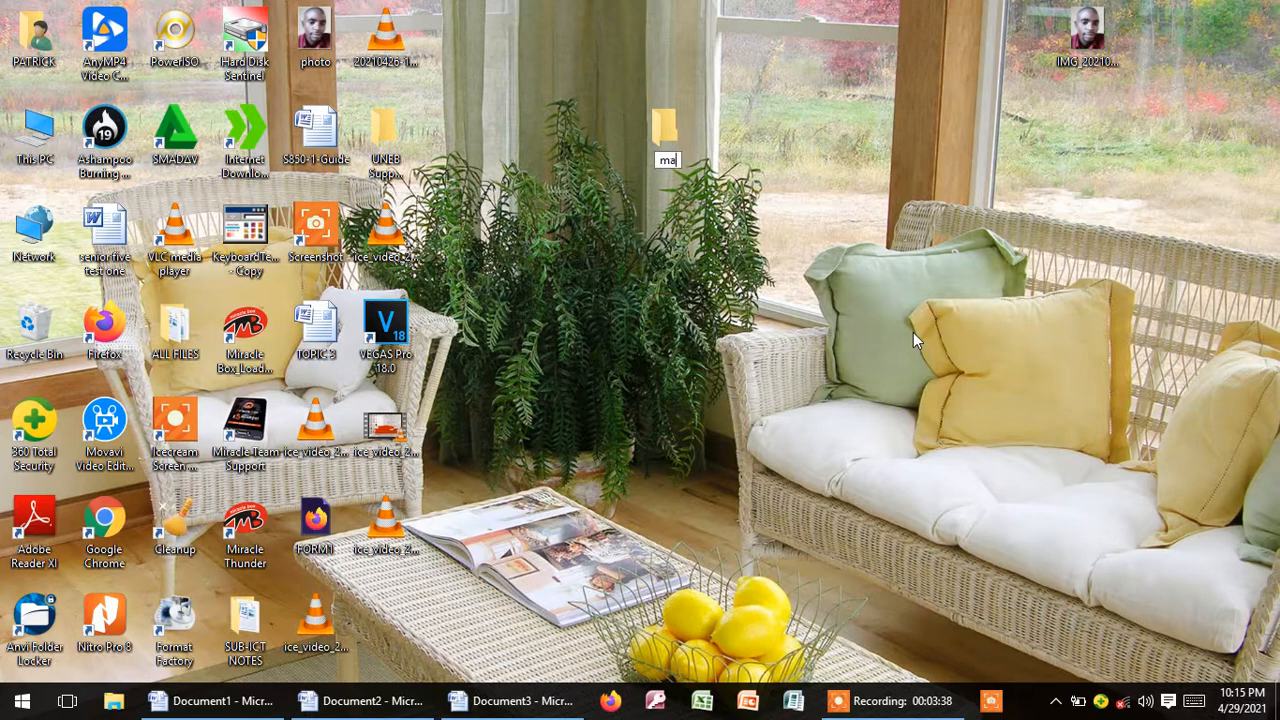
{"action": "type", "text": "il merg"}
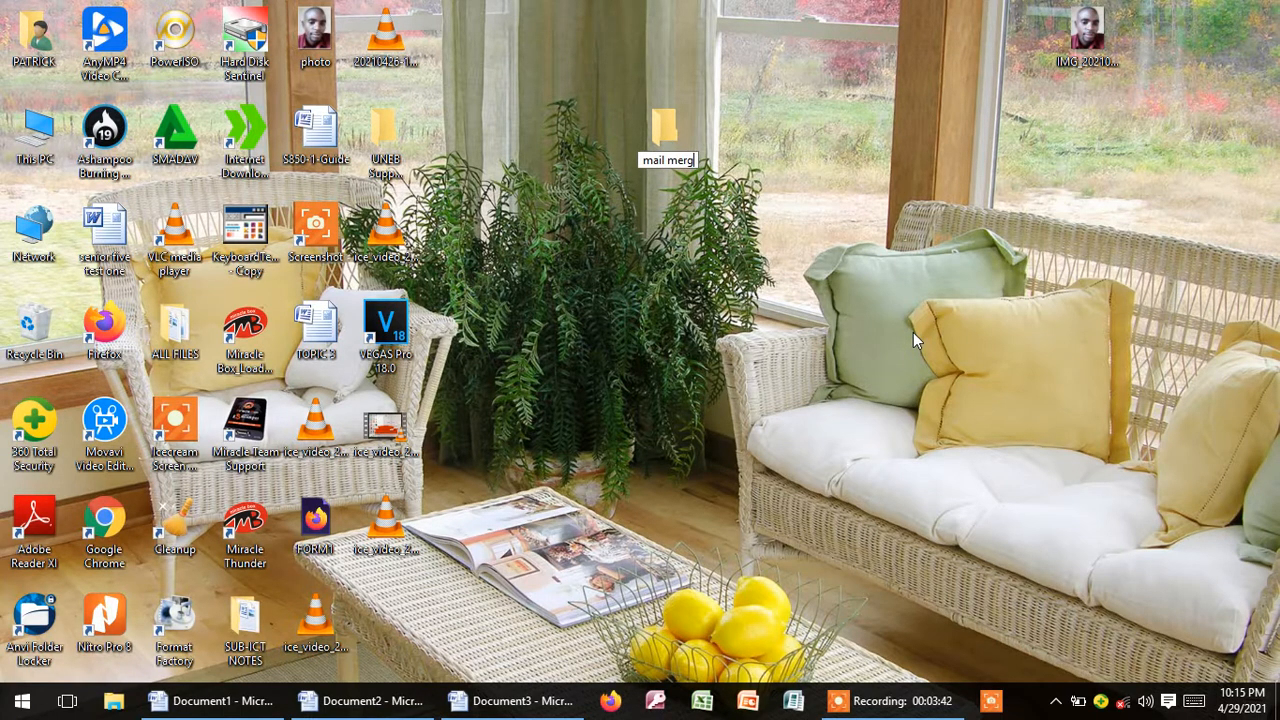
{"action": "type", "text": "e"}
{"action": "key", "text": "Return"}
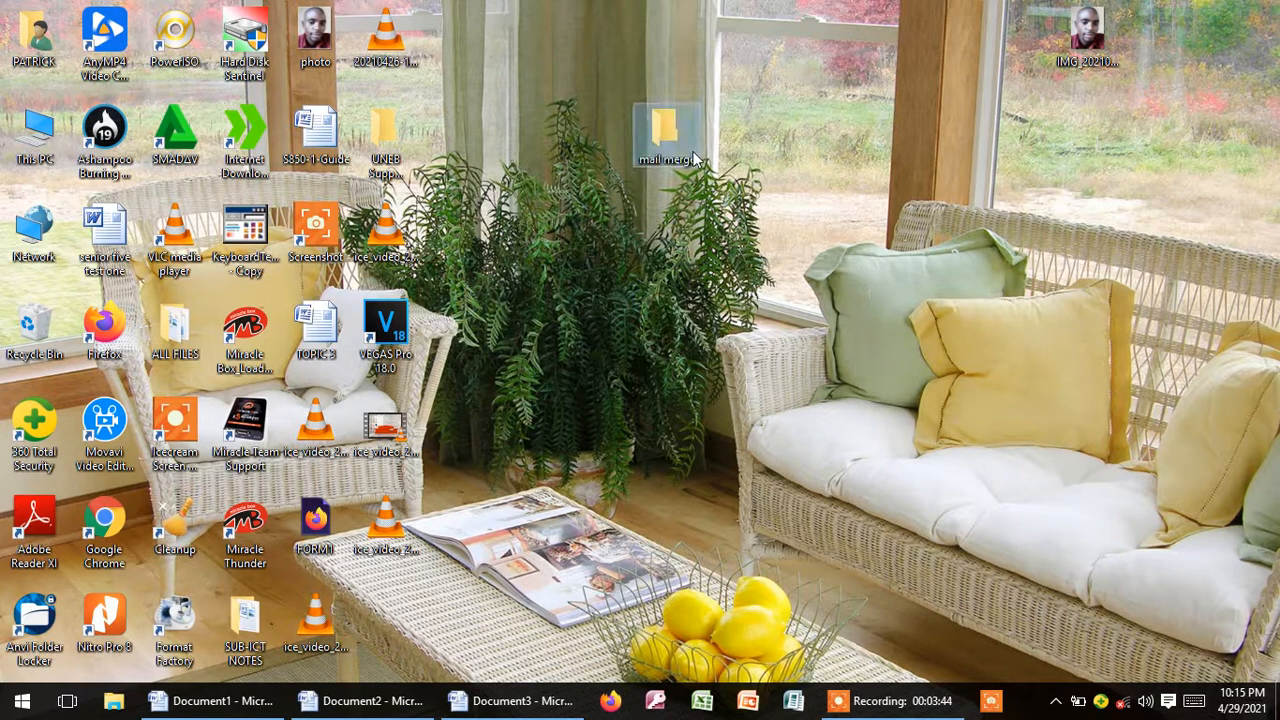
Step: Save the Document1 letter as "main document" in the mail merge folder on the desktop
{"action": "left_click", "coordinate": [222, 701]}
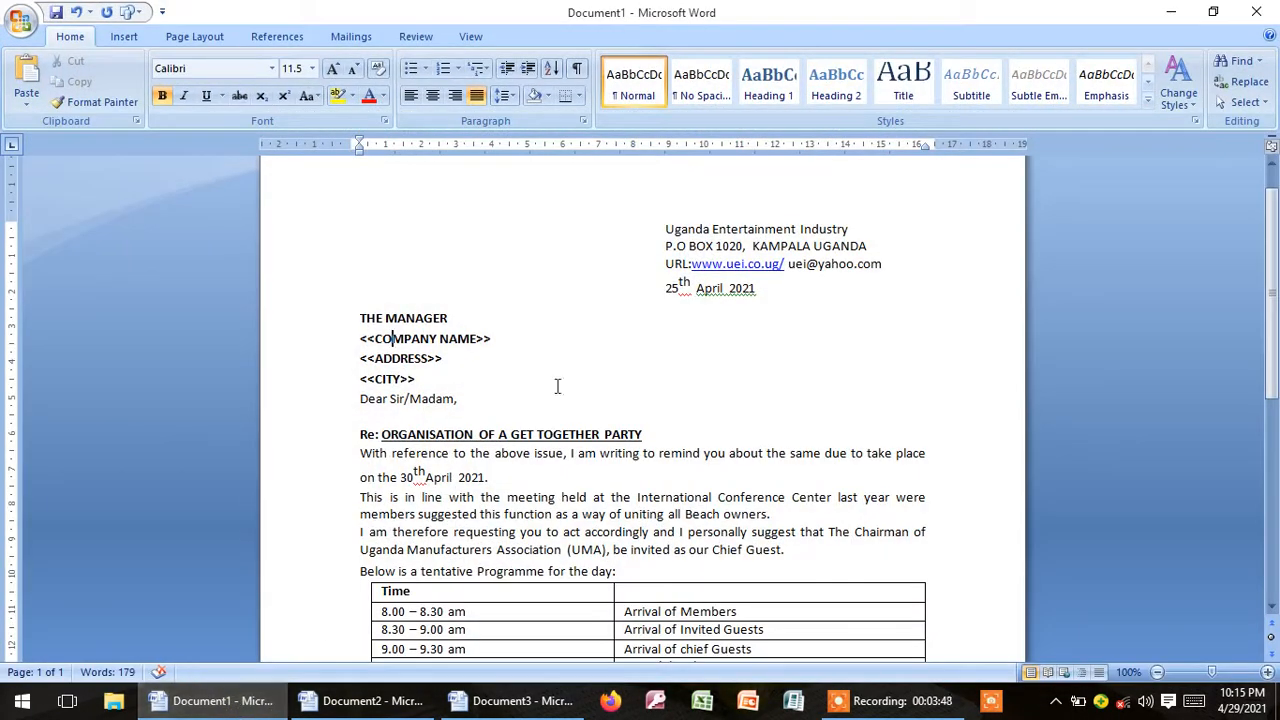
{"action": "key", "text": "ctrl+s"}
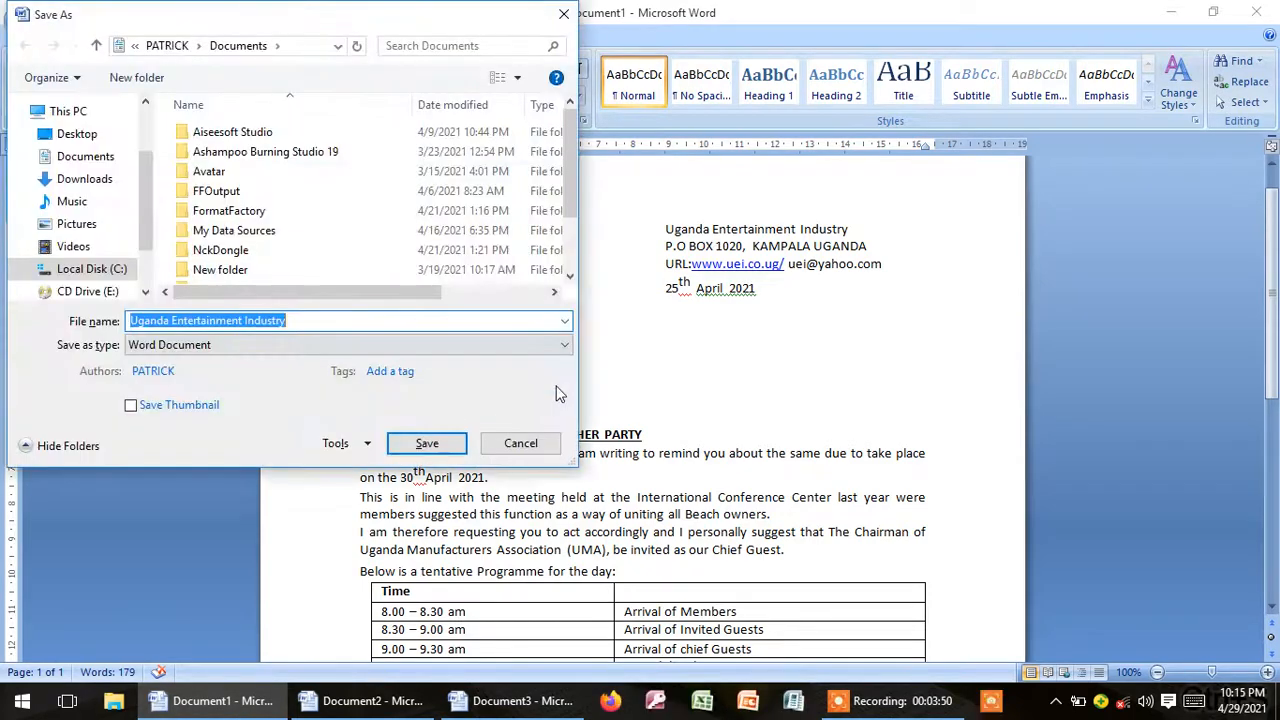
{"action": "left_click", "coordinate": [84, 137]}
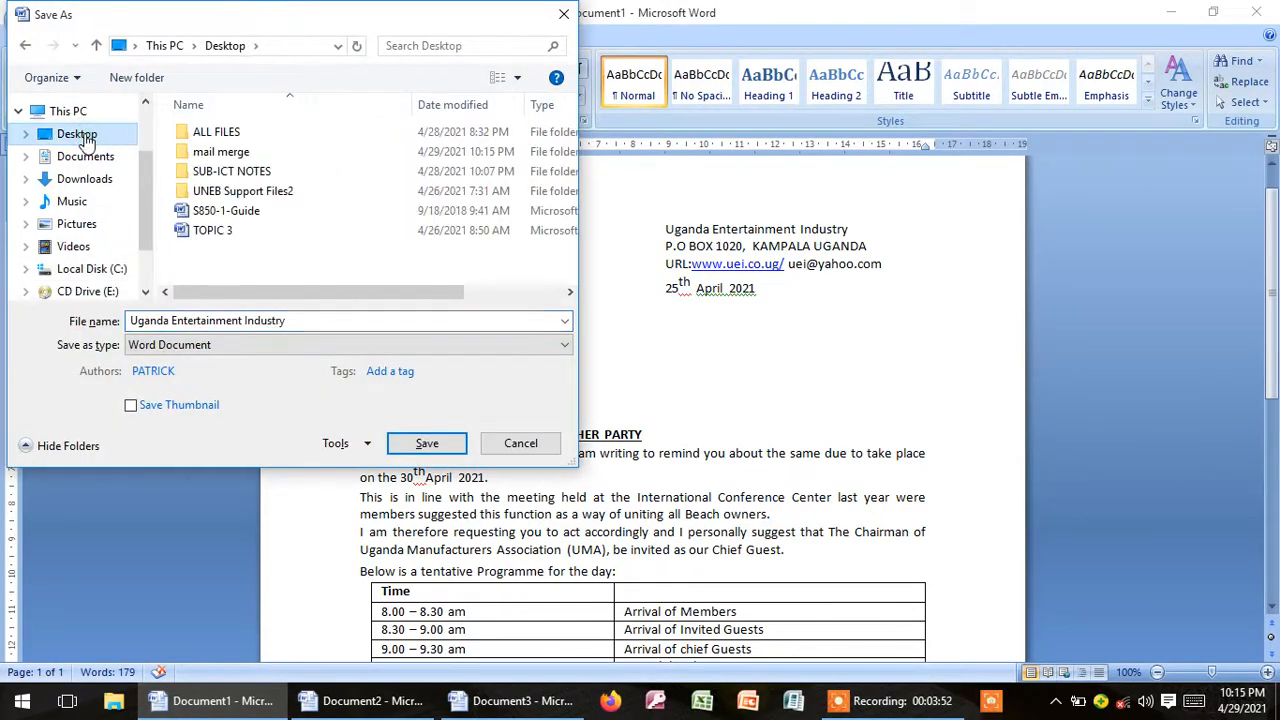
{"action": "double_click", "coordinate": [226, 152]}
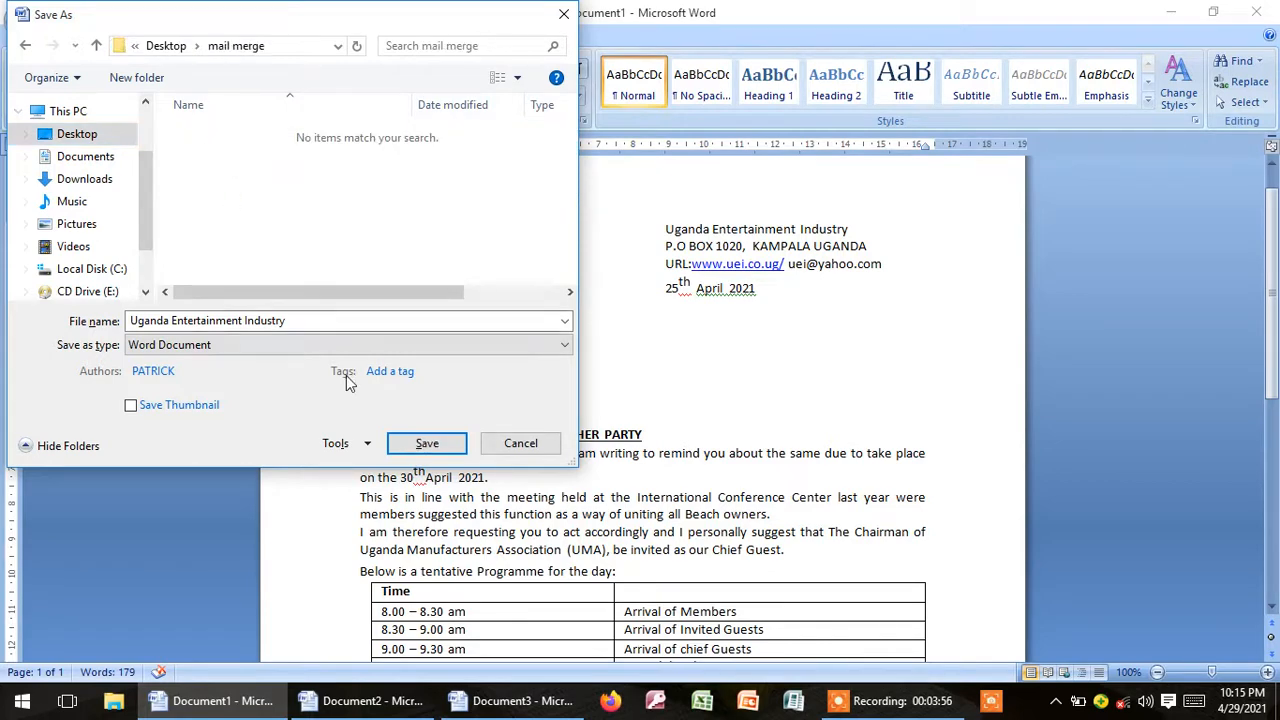
{"action": "left_click", "coordinate": [296, 321]}
{"action": "key", "text": "BackSpace"}
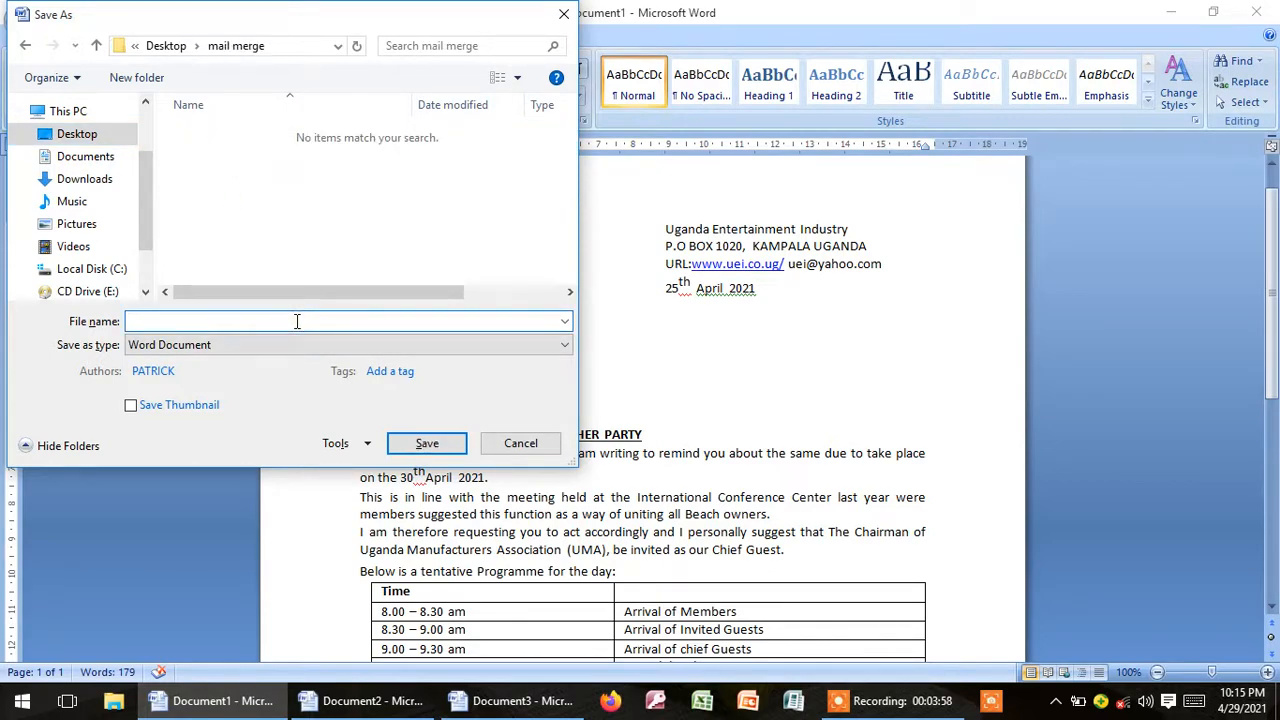
{"action": "type", "text": "main "}
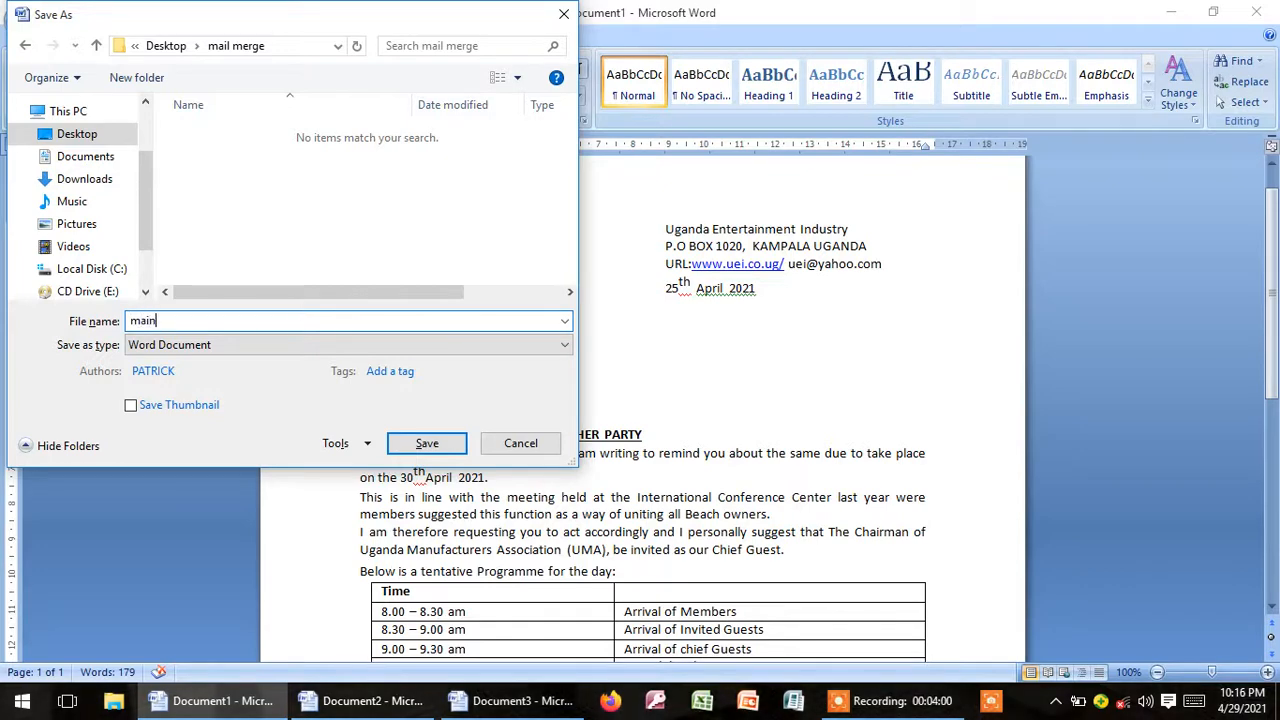
{"action": "type", "text": "document"}
{"action": "left_click", "coordinate": [423, 443]}
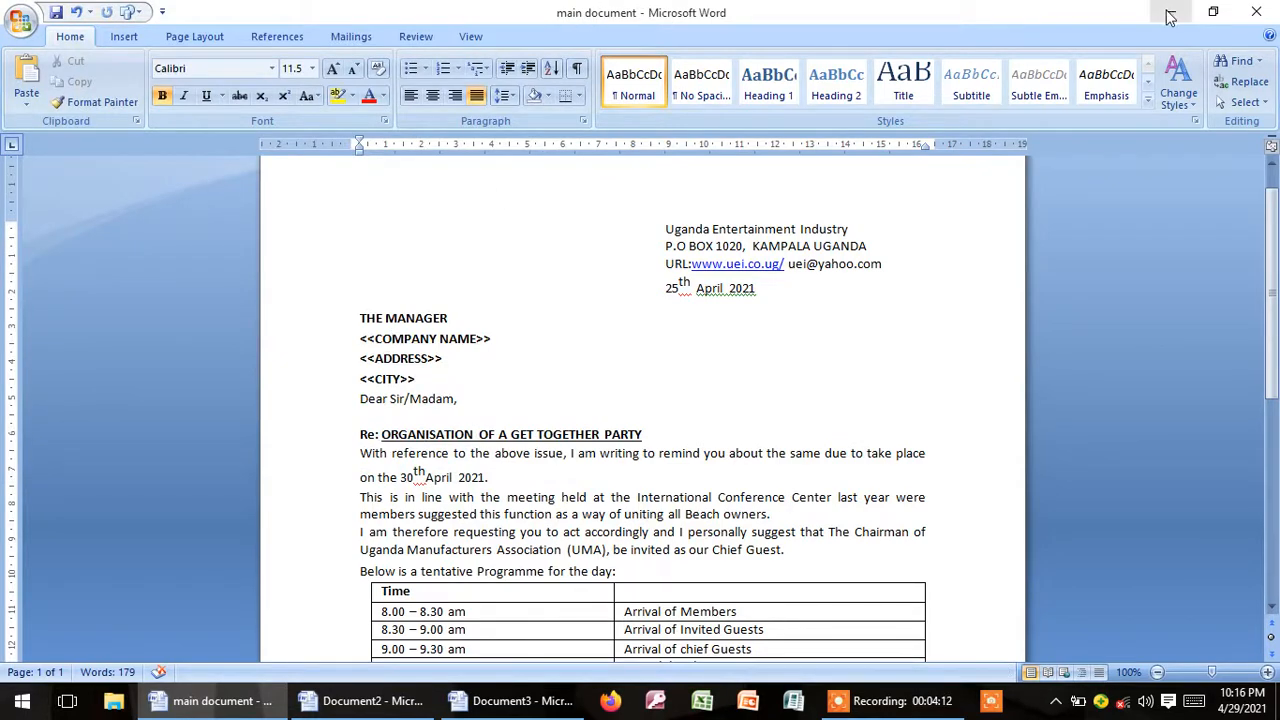
Step: Save Document2 with the table of beaches as "data source document" in the mail merge folder
{"action": "left_click", "coordinate": [362, 701]}
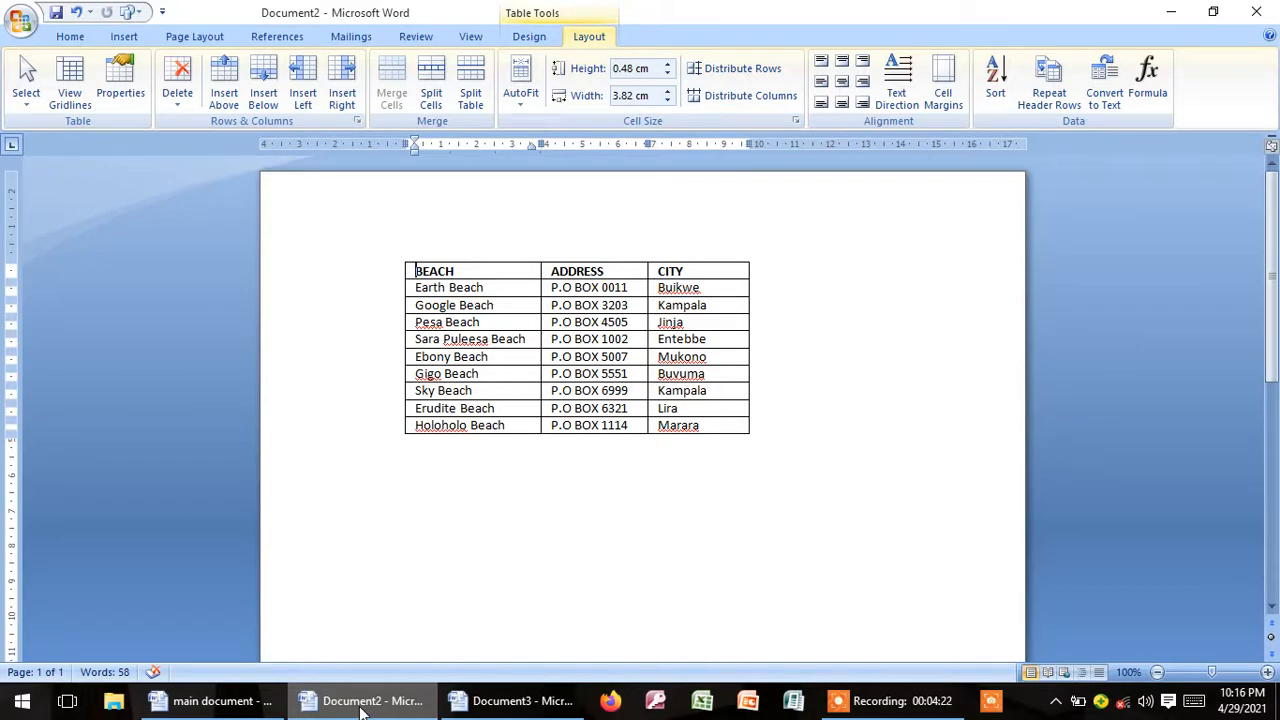
{"action": "key", "text": "ctrl+s"}
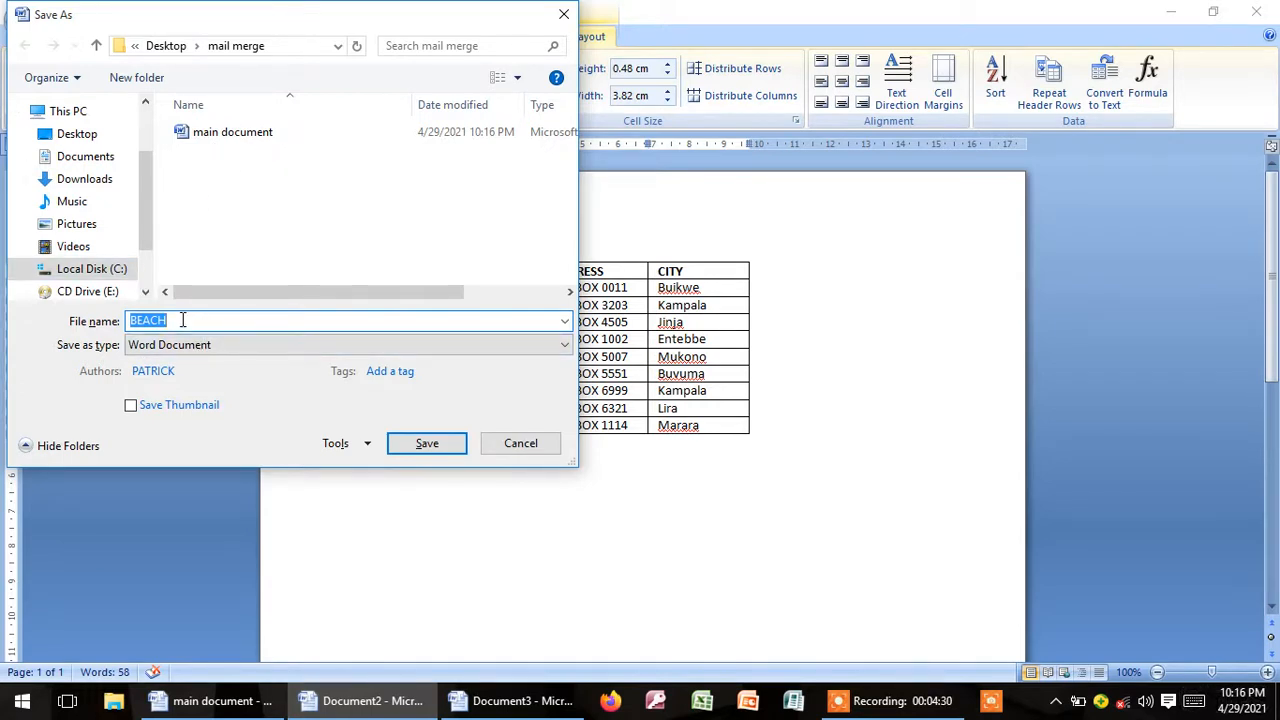
{"action": "type", "text": "data source document"}
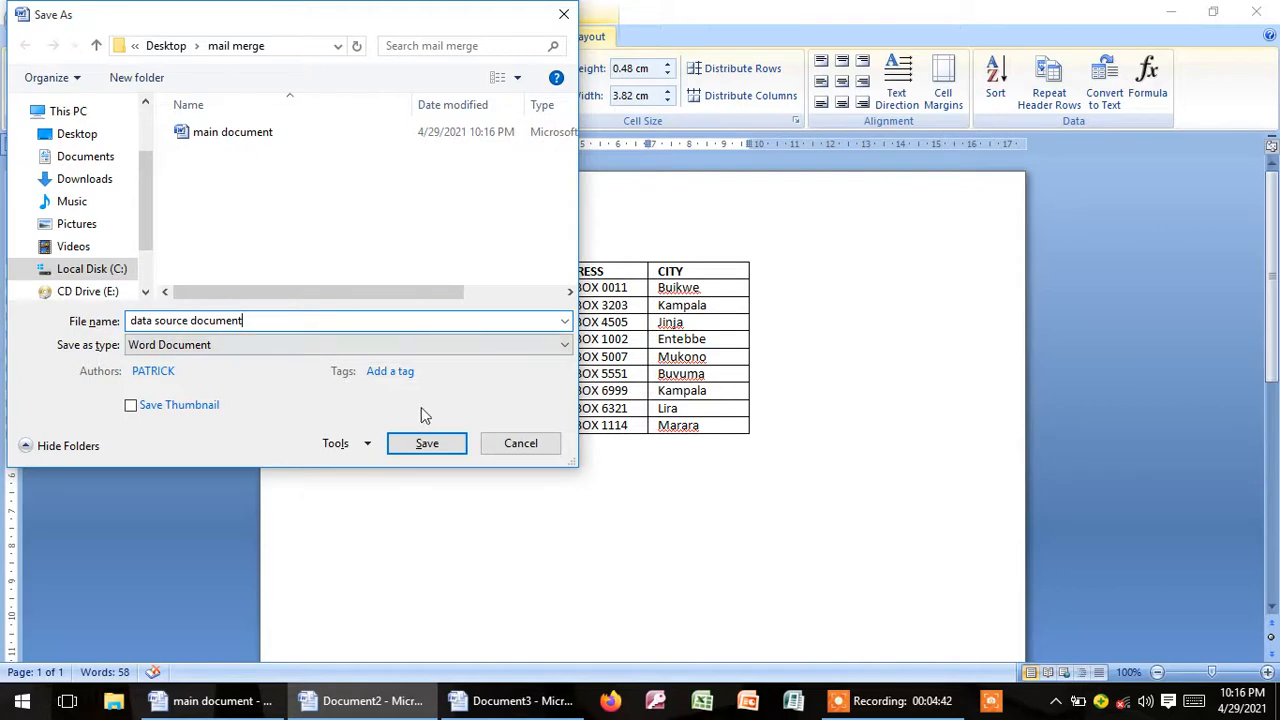
{"action": "left_click", "coordinate": [427, 443]}
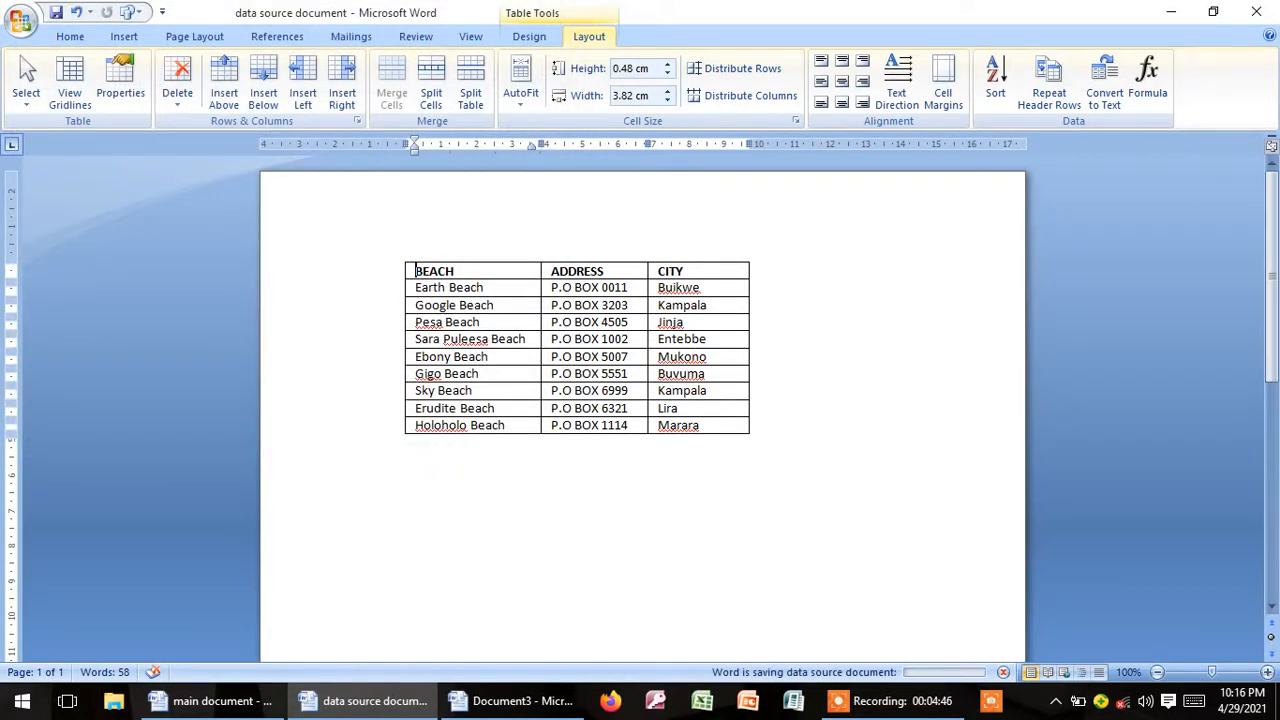
Step: Close the data source document and replace the company name, address and city placeholders in the main document with one empty line
{"action": "left_click", "coordinate": [1256, 13]}
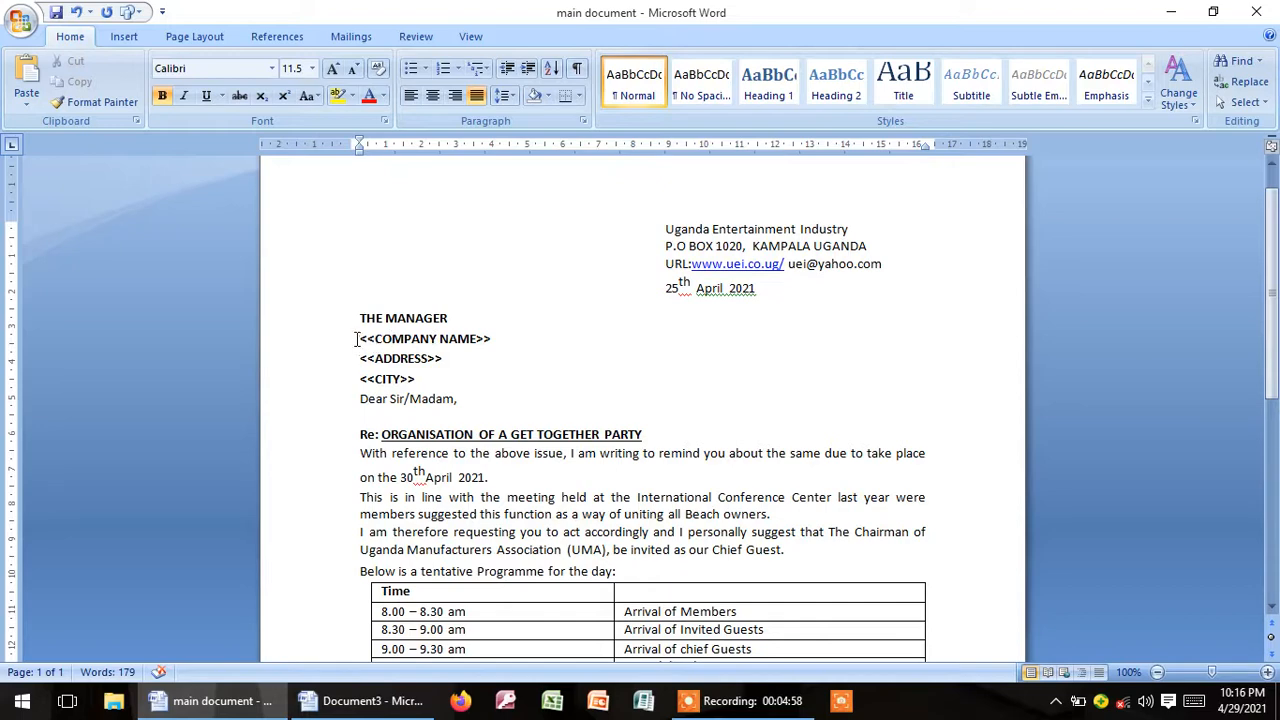
{"action": "left_click_drag", "start_coordinate": [360, 339], "coordinate": [497, 337]}
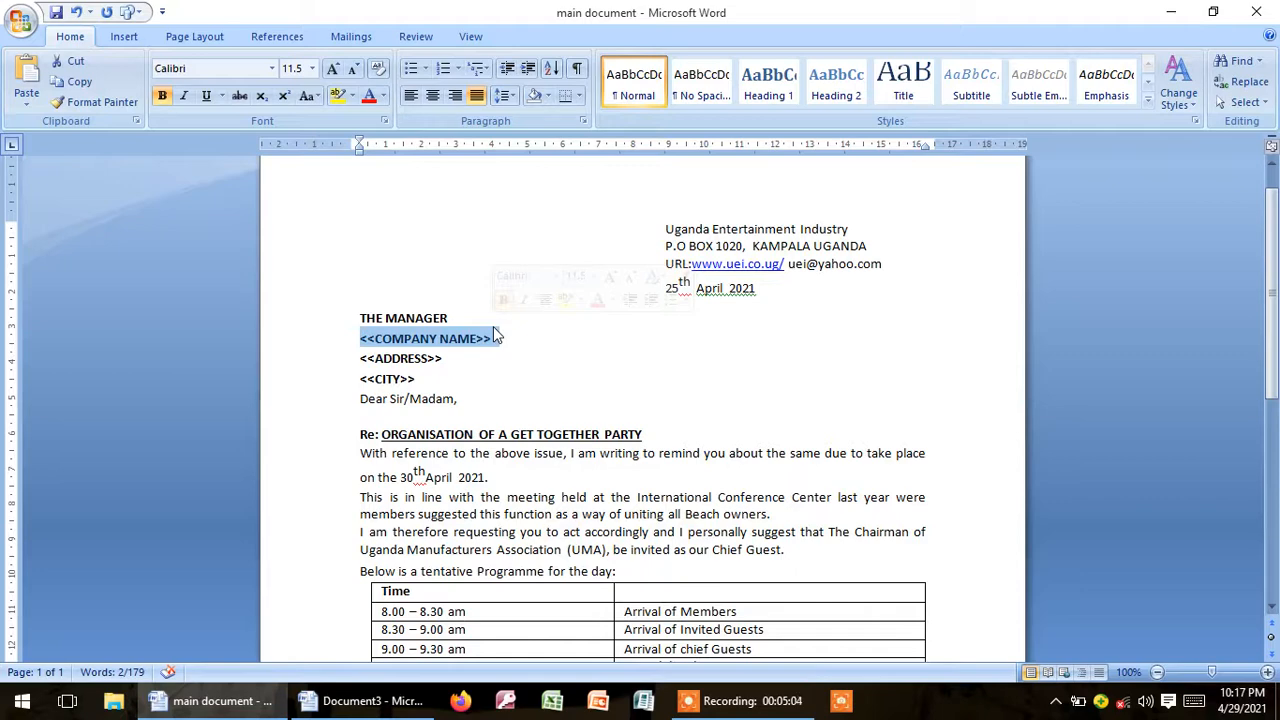
{"action": "key", "text": "Delete"}
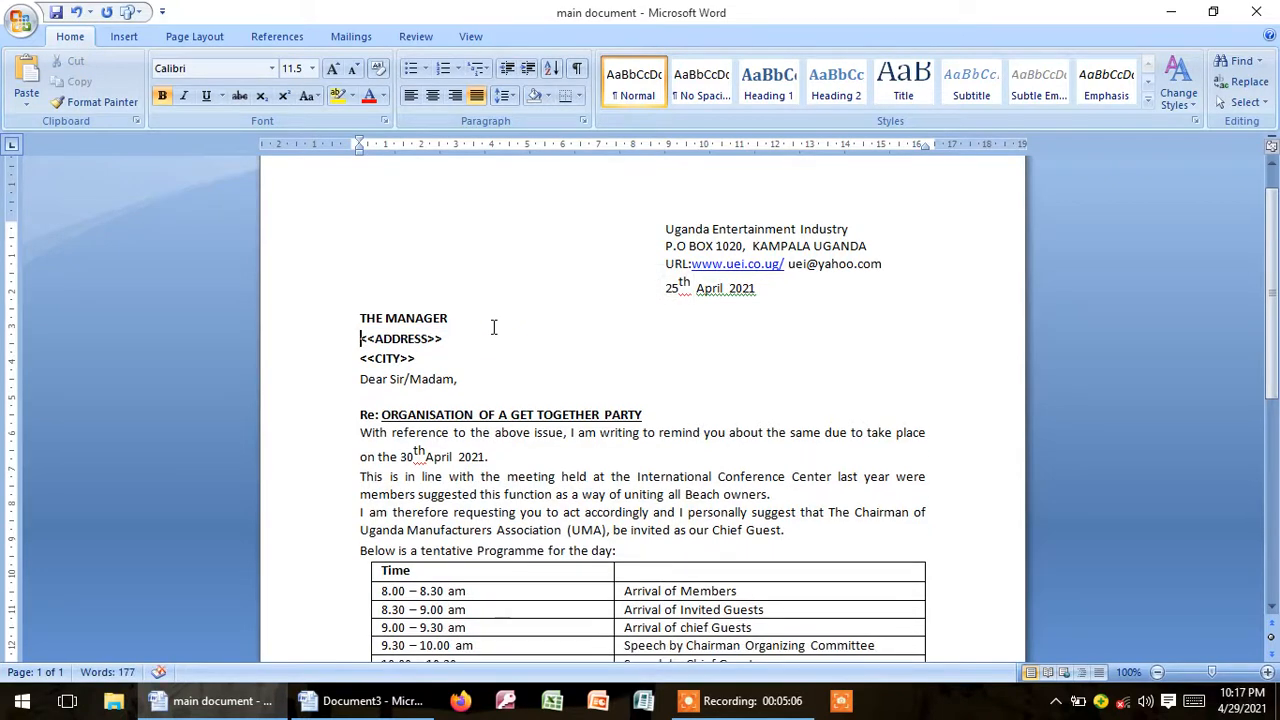
{"action": "left_click_drag", "start_coordinate": [361, 339], "coordinate": [411, 353]}
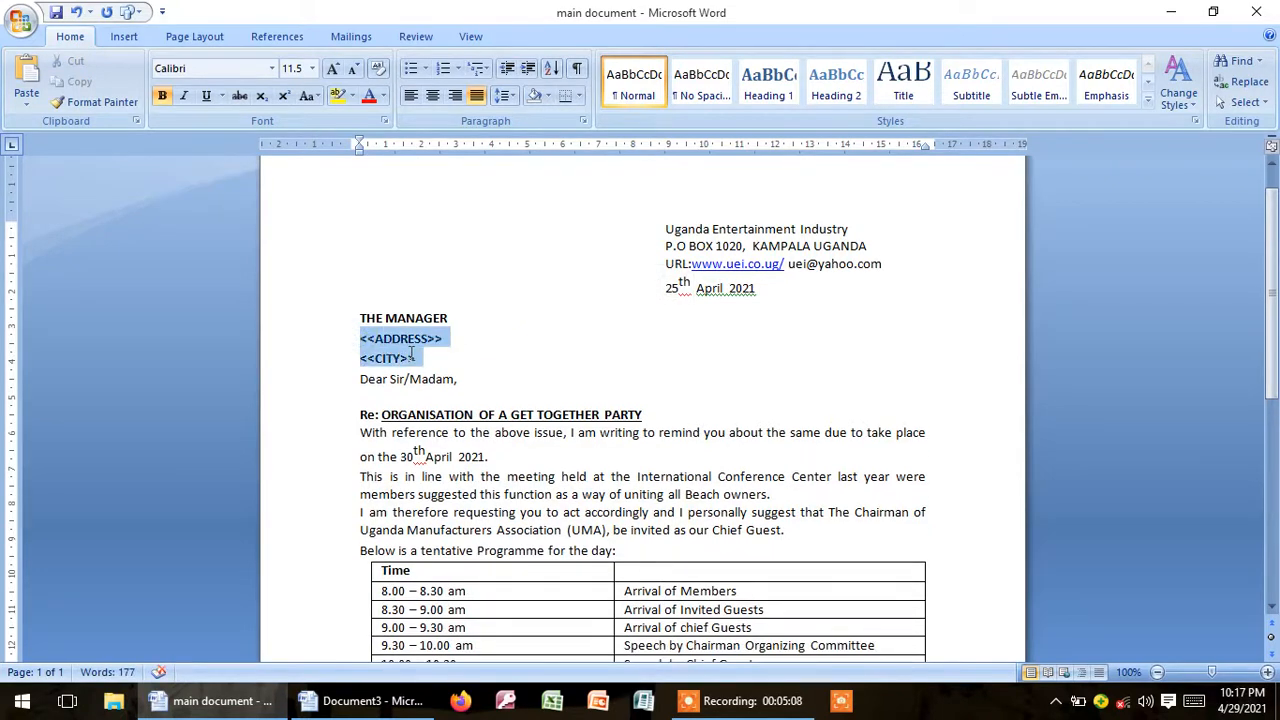
{"action": "key", "text": "Delete"}
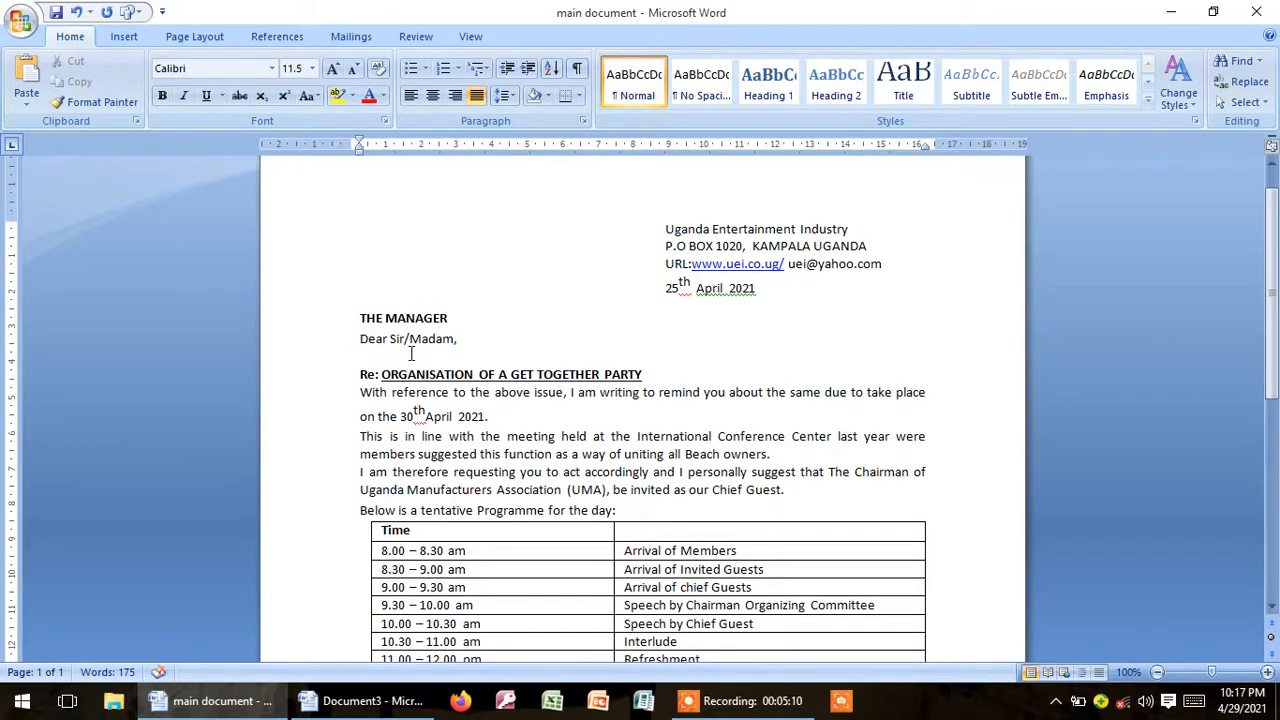
{"action": "key", "text": "Return"}
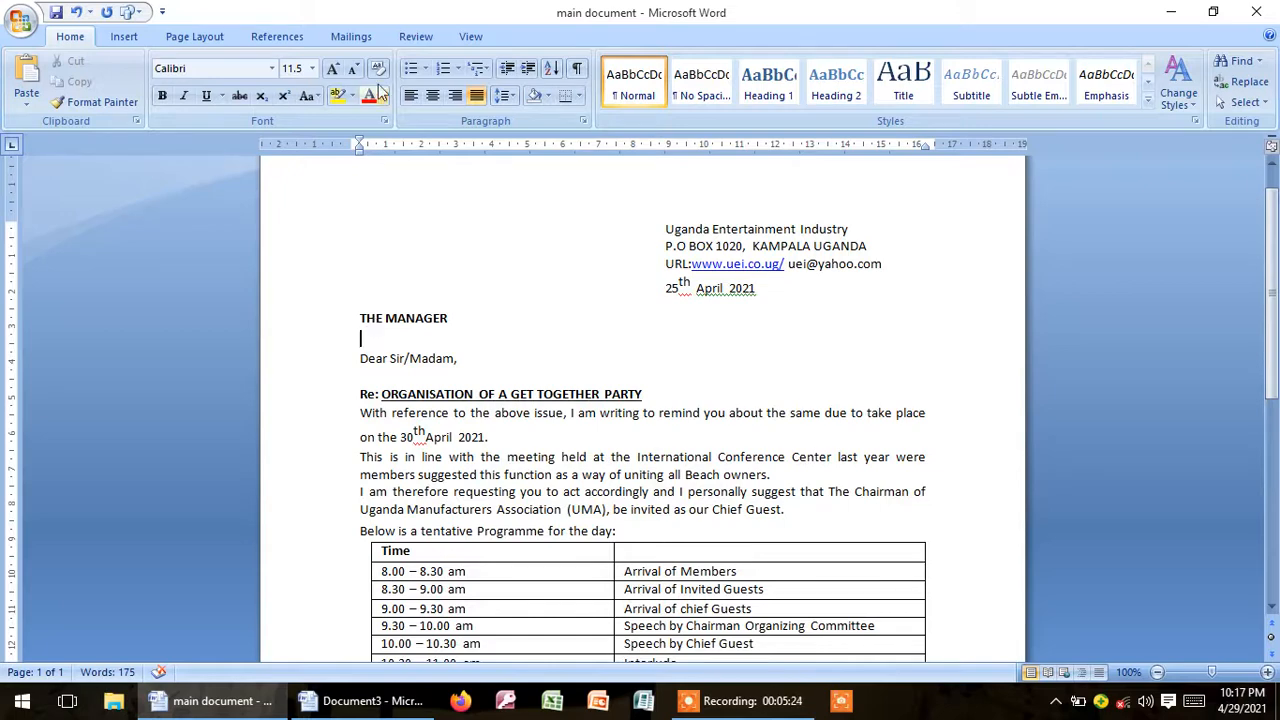
Step: Start a mail merge of the Letters type for the main document
{"action": "left_click", "coordinate": [352, 37]}
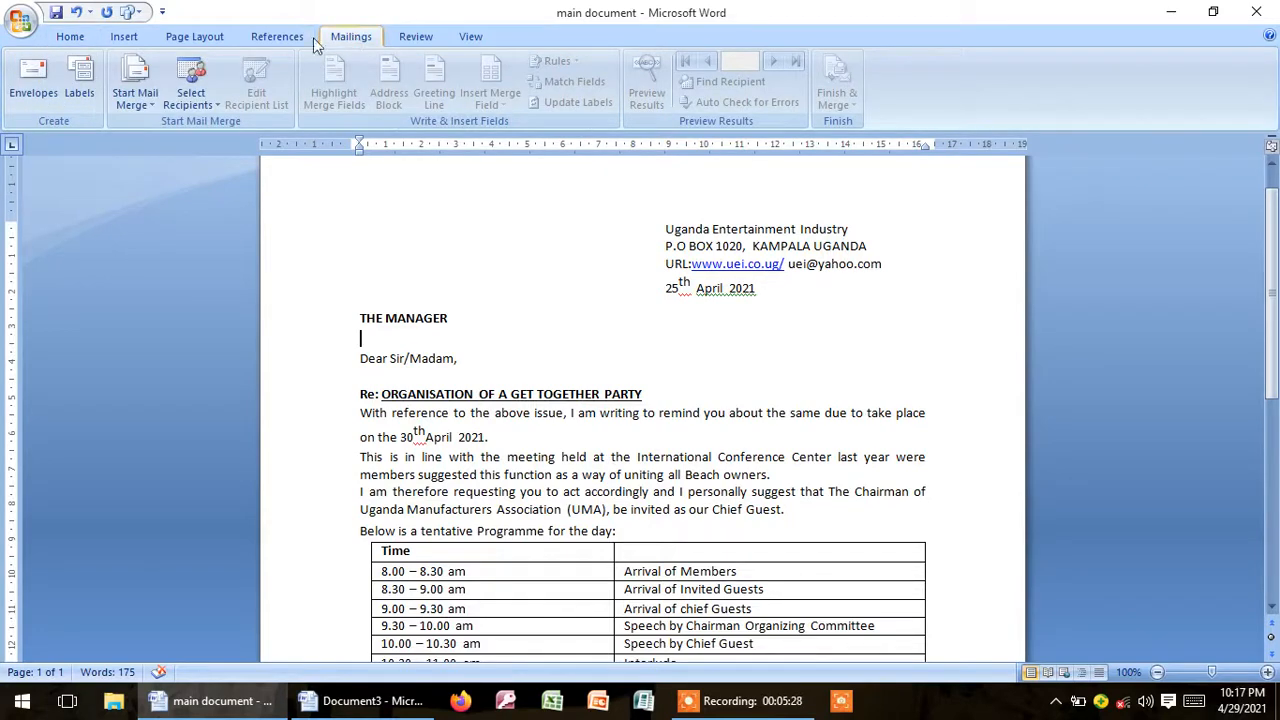
{"action": "left_click", "coordinate": [137, 100]}
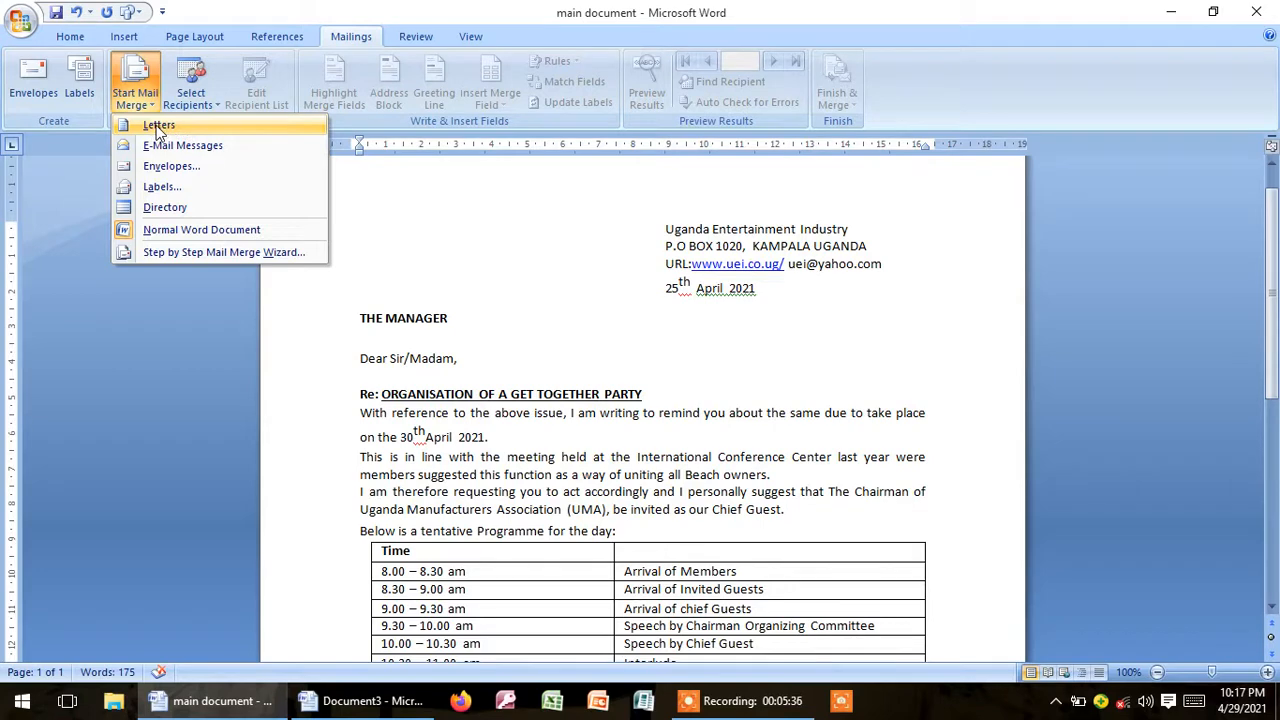
{"action": "left_click", "coordinate": [157, 126]}
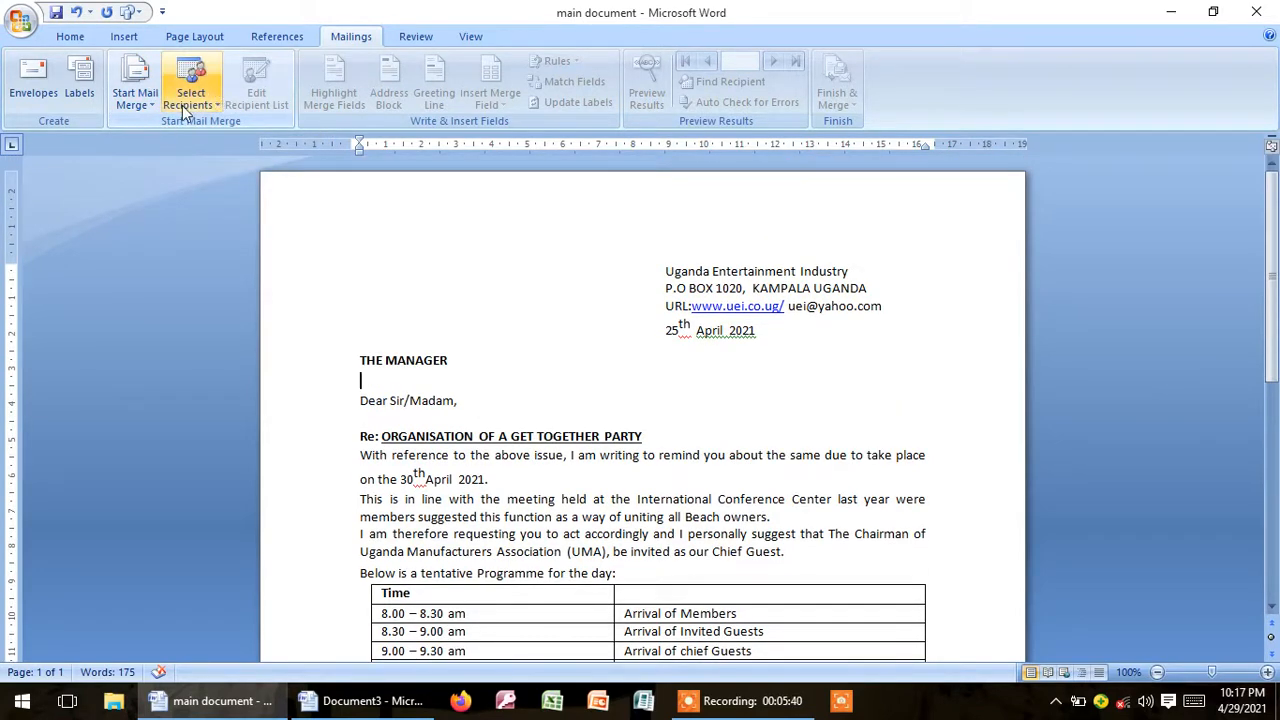
Step: Use "data source document" from the desktop's mail merge folder as the existing recipient list
{"action": "left_click", "coordinate": [192, 110]}
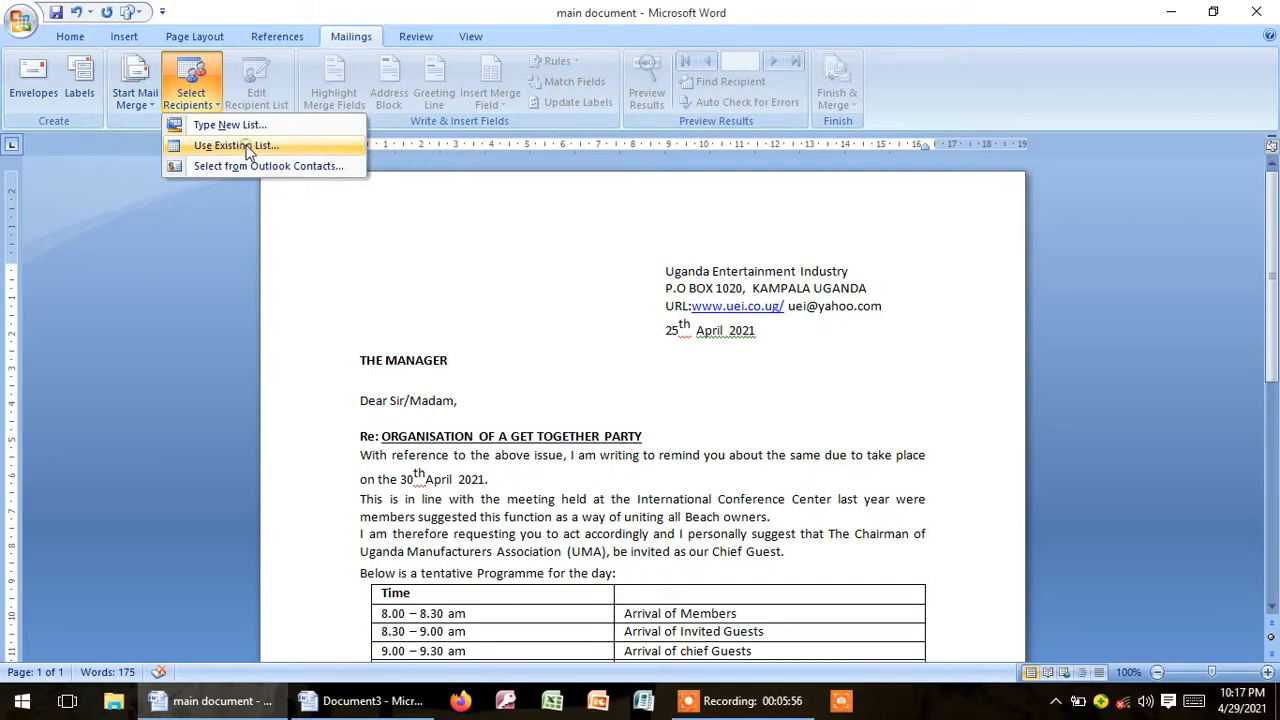
{"action": "left_click", "coordinate": [246, 147]}
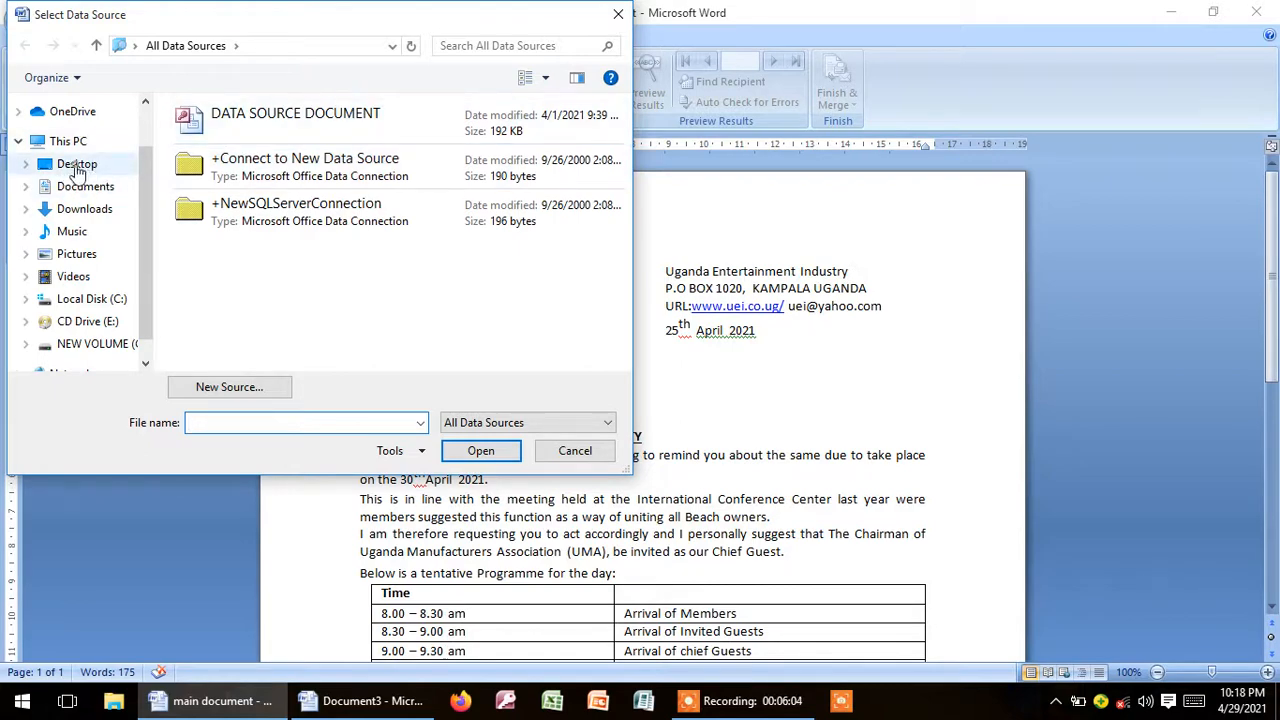
{"action": "left_click", "coordinate": [76, 167]}
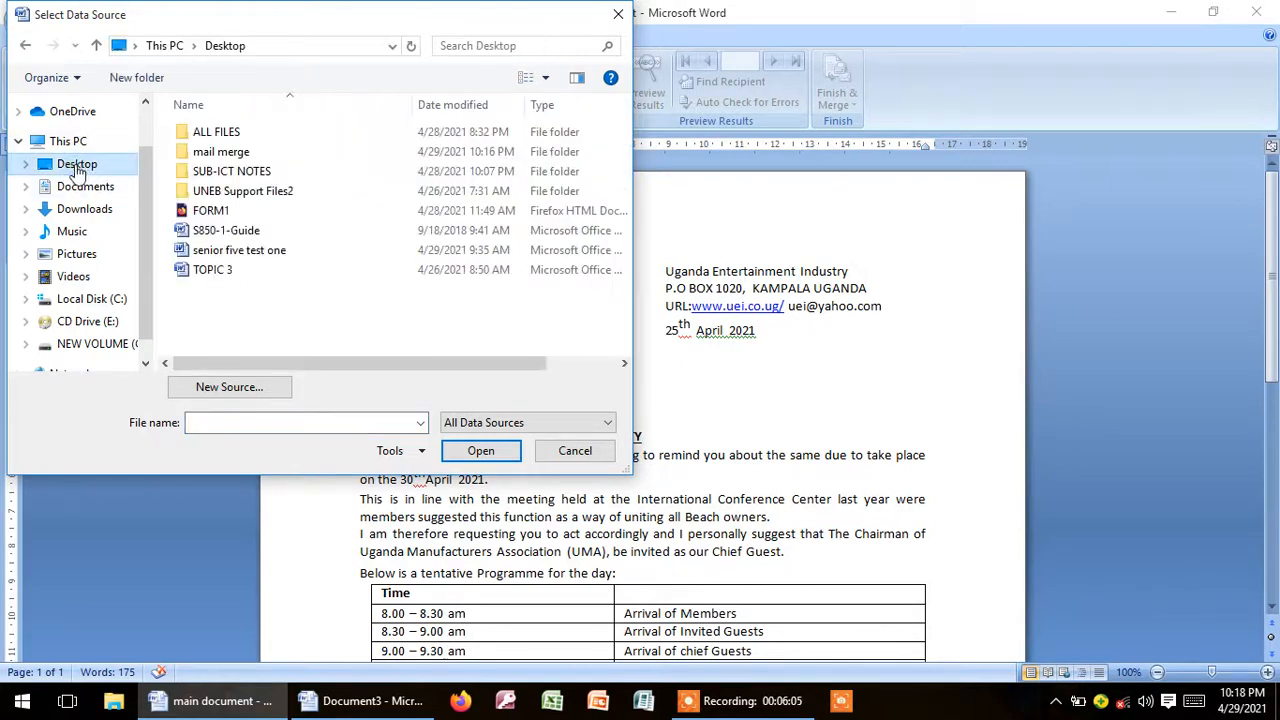
{"action": "double_click", "coordinate": [222, 156]}
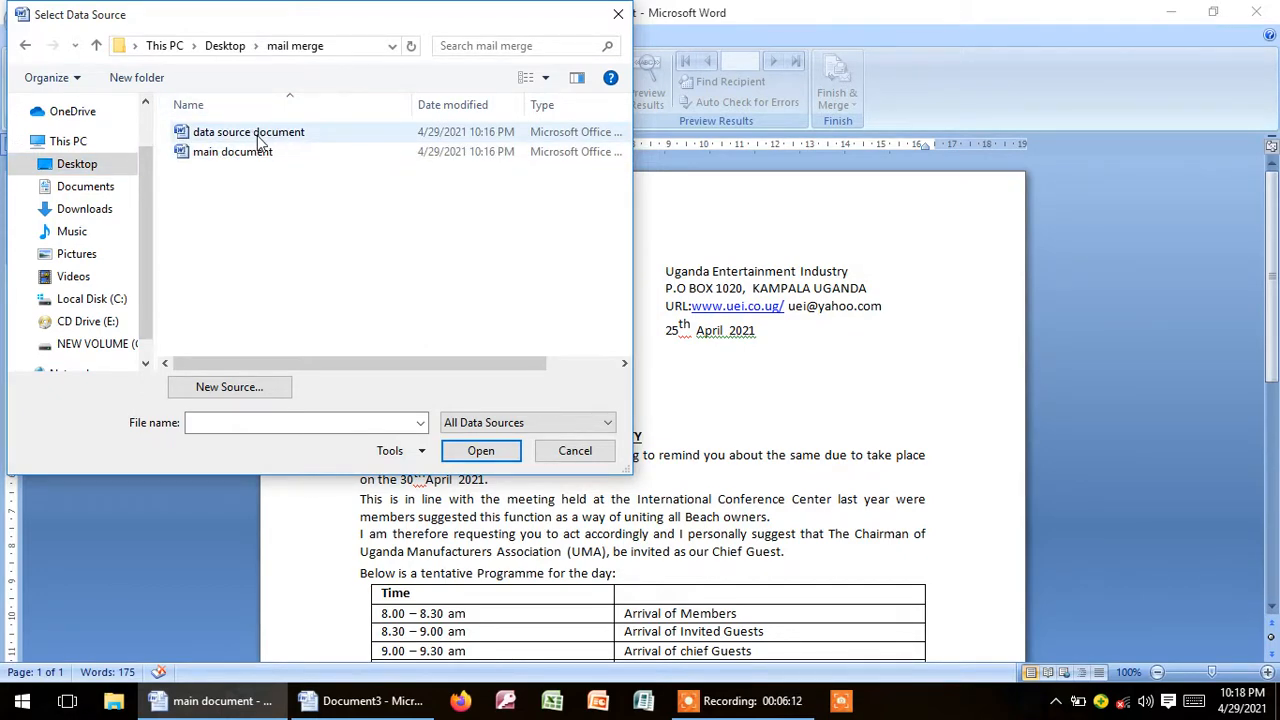
{"action": "left_click", "coordinate": [259, 140]}
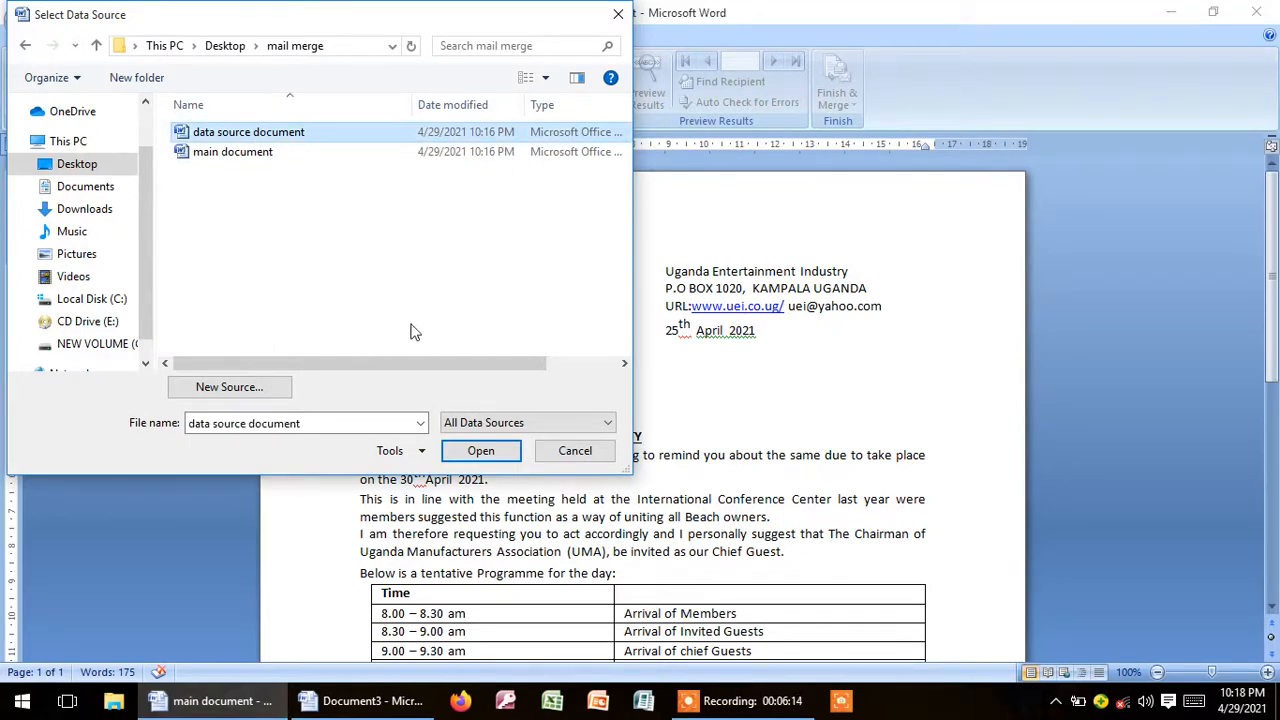
{"action": "left_click", "coordinate": [478, 449]}
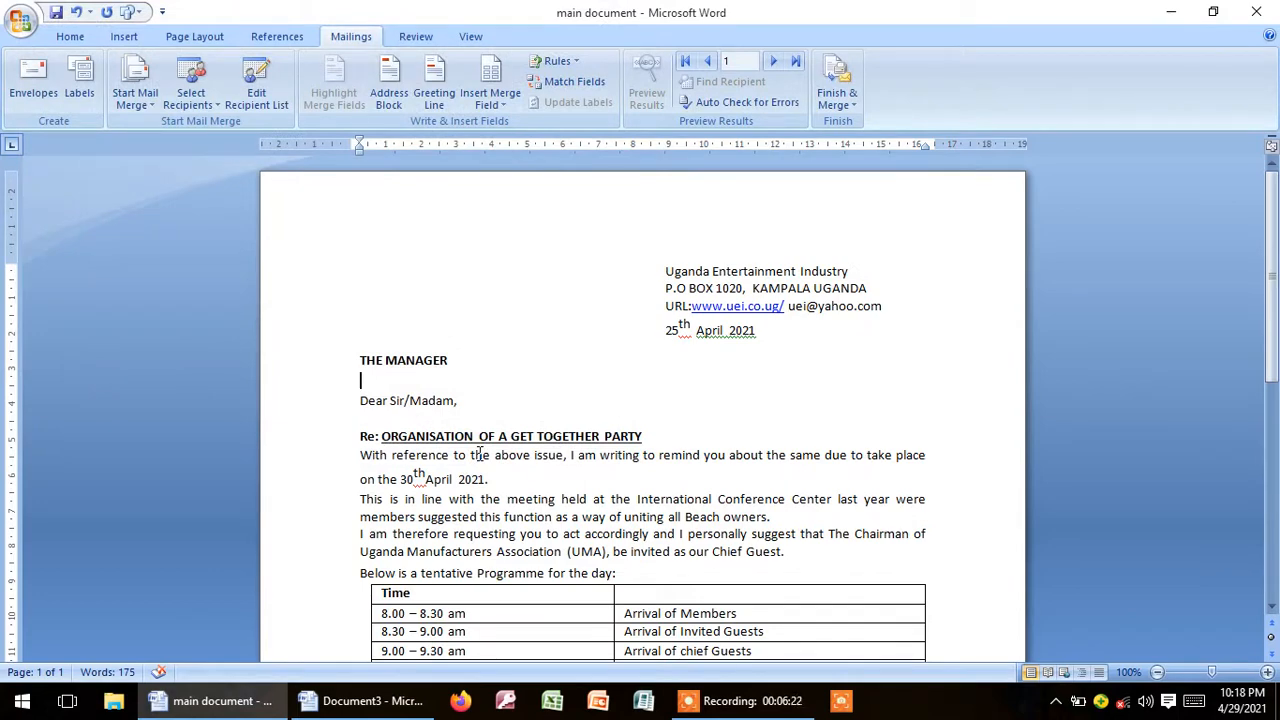
Step: Insert the BEACH, ADDRESS and CITY merge fields on separate lines below THE MANAGER
{"action": "left_click", "coordinate": [370, 386]}
{"action": "left_click", "coordinate": [498, 106]}
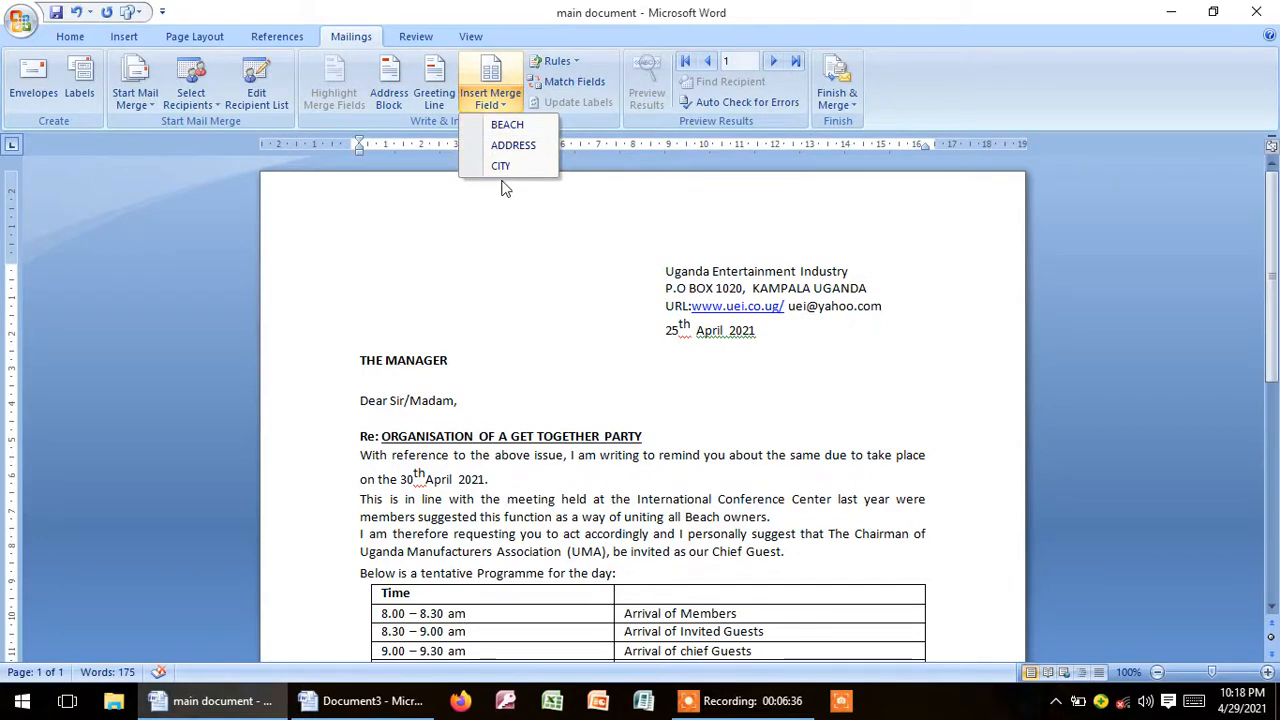
{"action": "left_click", "coordinate": [507, 126]}
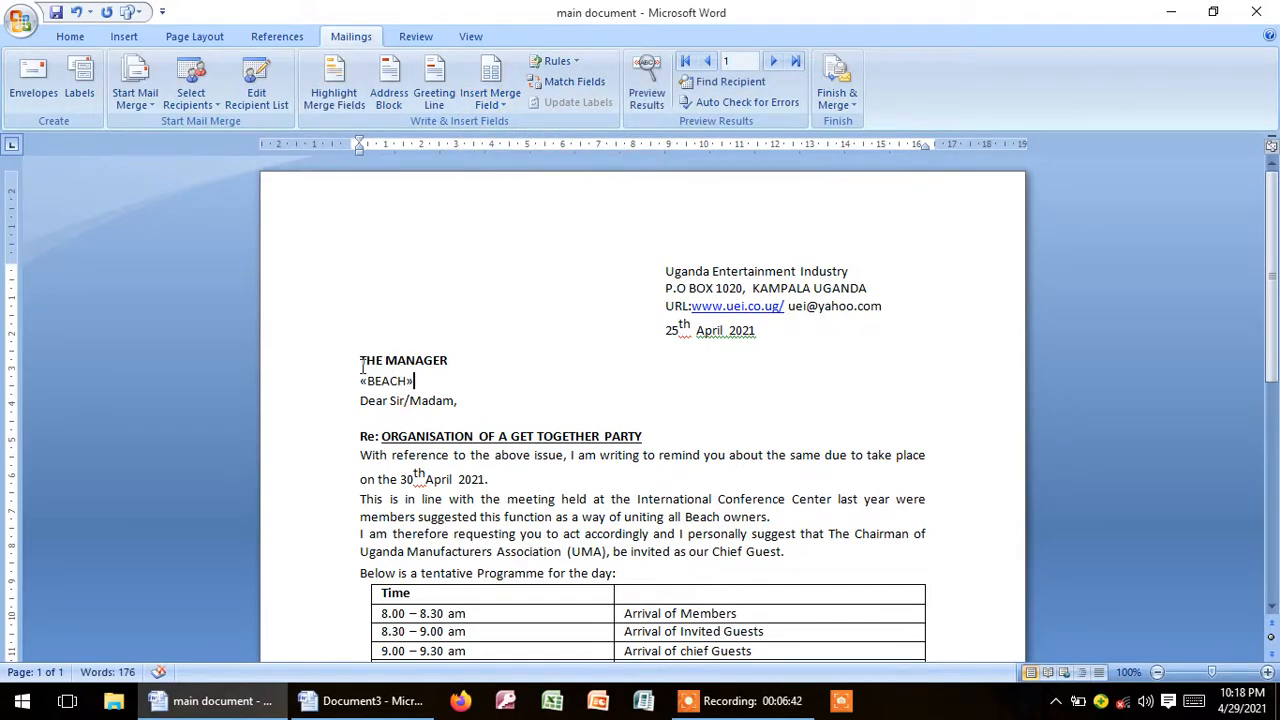
{"action": "key", "text": "Return"}
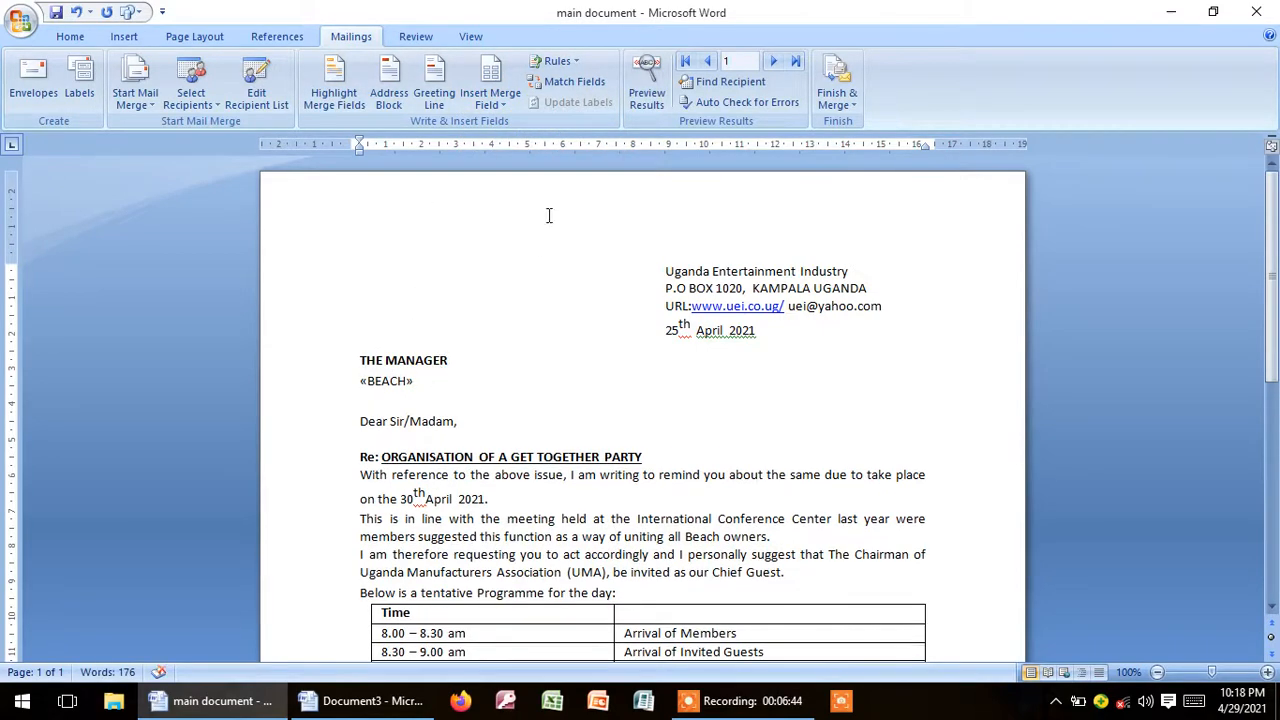
{"action": "left_click", "coordinate": [497, 106]}
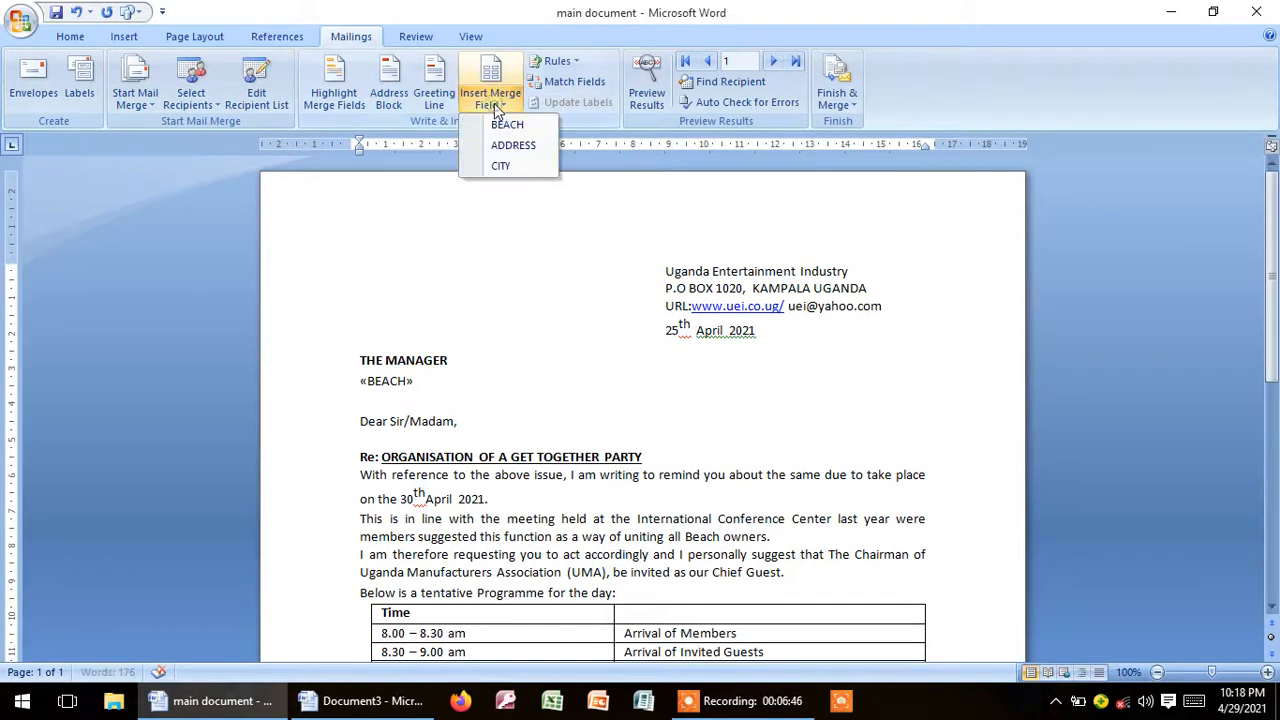
{"action": "left_click", "coordinate": [520, 148]}
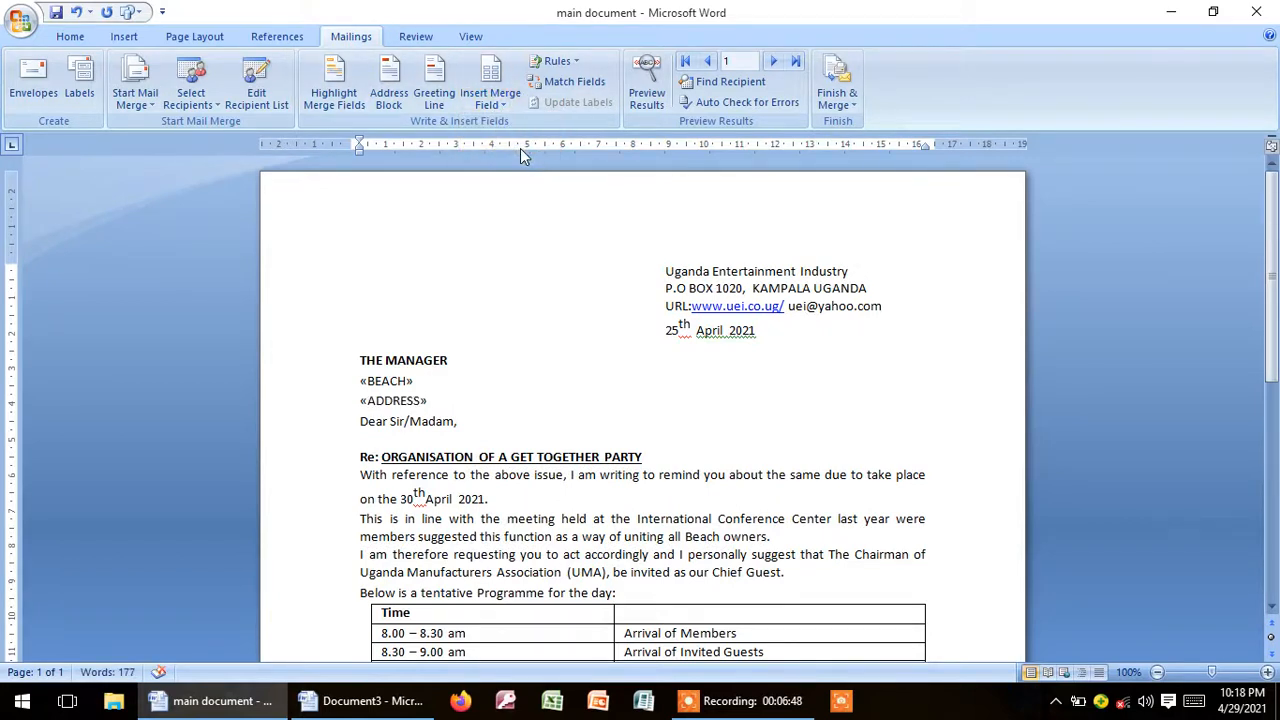
{"action": "key", "text": "Return"}
{"action": "left_click", "coordinate": [490, 107]}
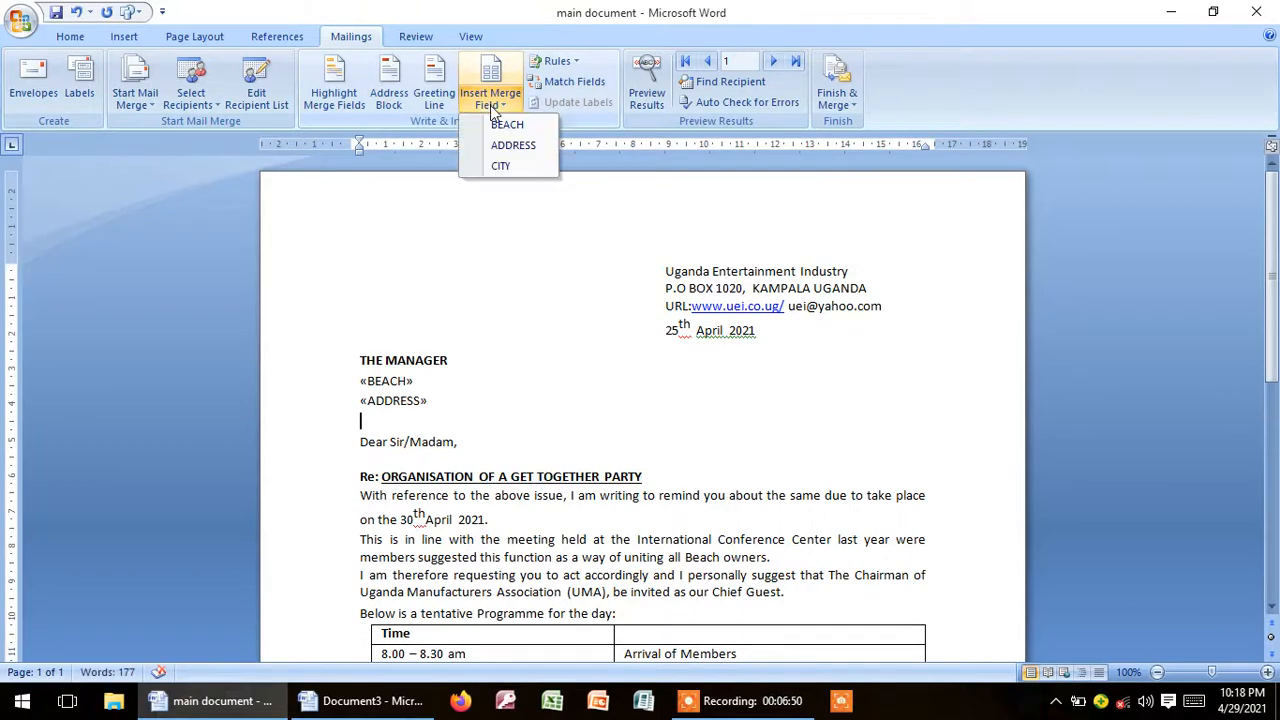
{"action": "left_click", "coordinate": [500, 166]}
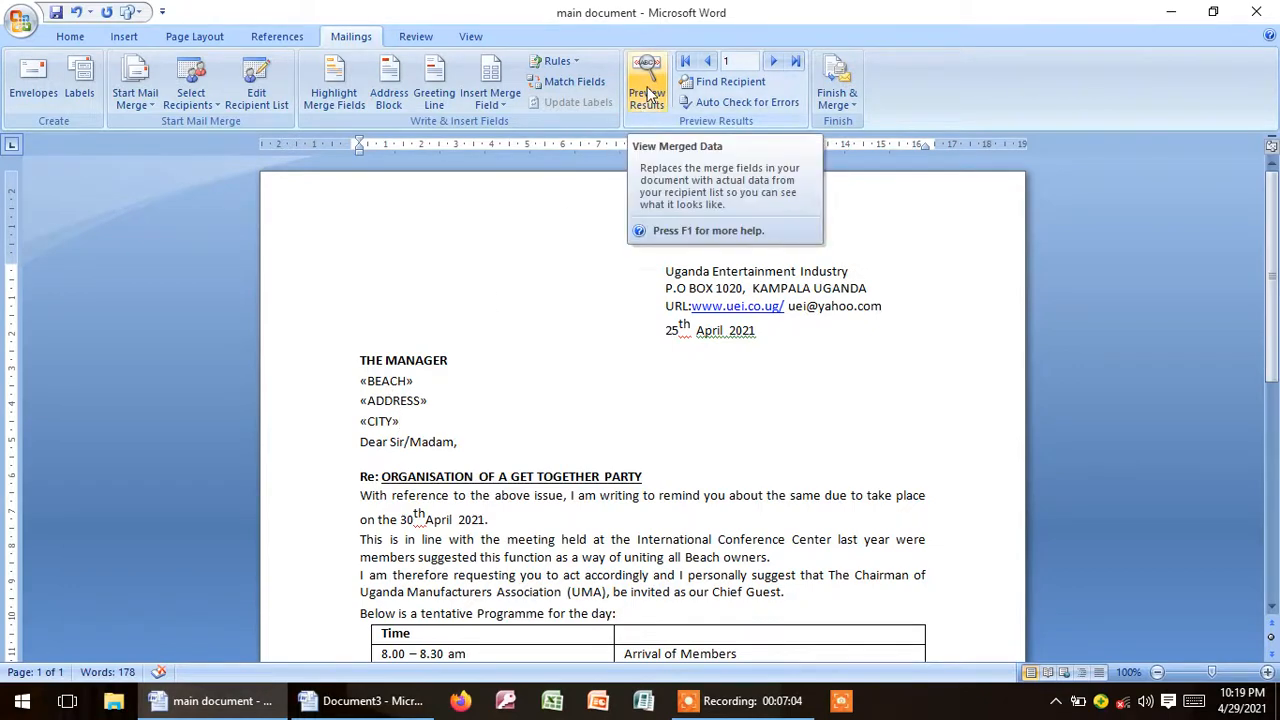
Step: Preview the merge results and merge all records into a new document of individual letters
{"action": "left_click", "coordinate": [648, 95]}
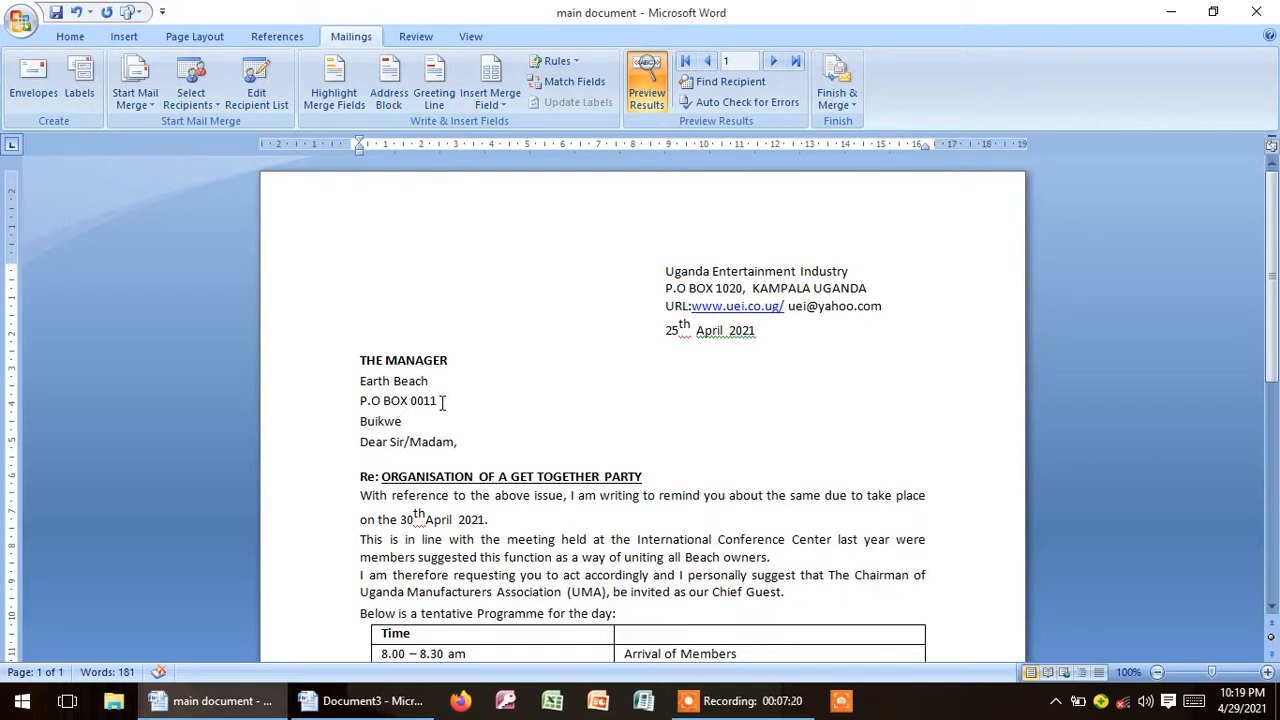
{"action": "left_click", "coordinate": [838, 104]}
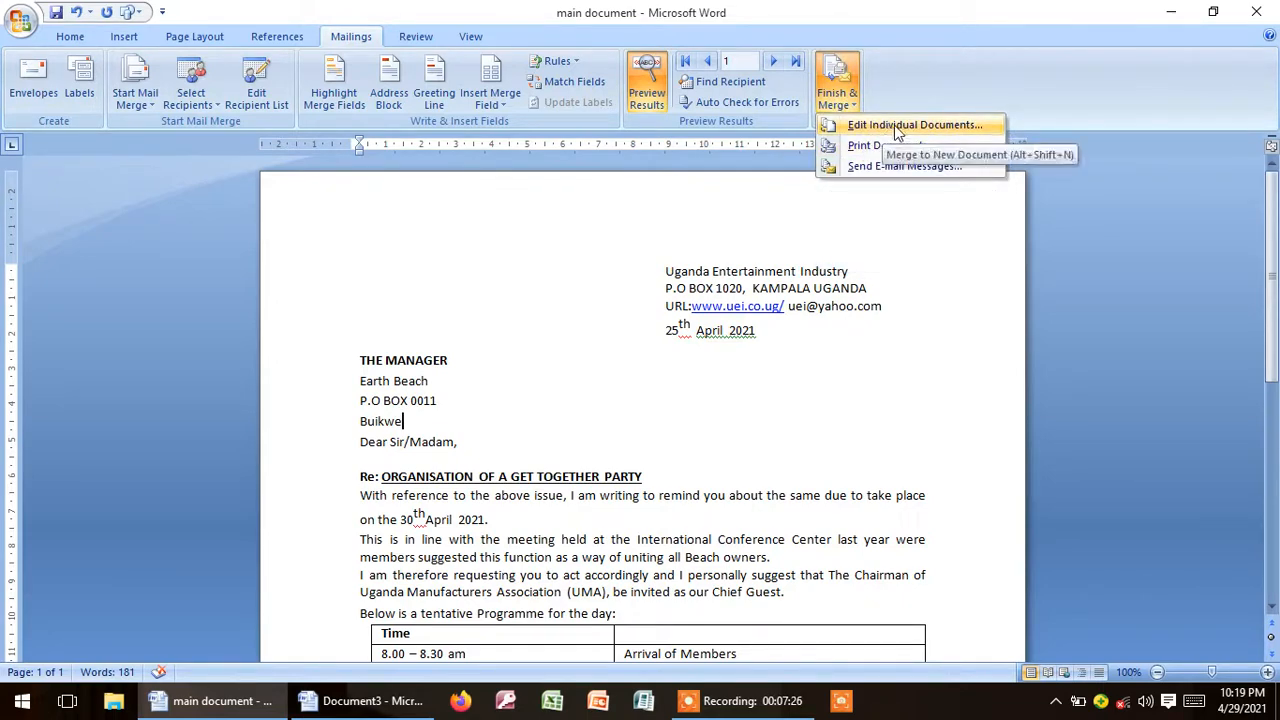
{"action": "left_click", "coordinate": [879, 126]}
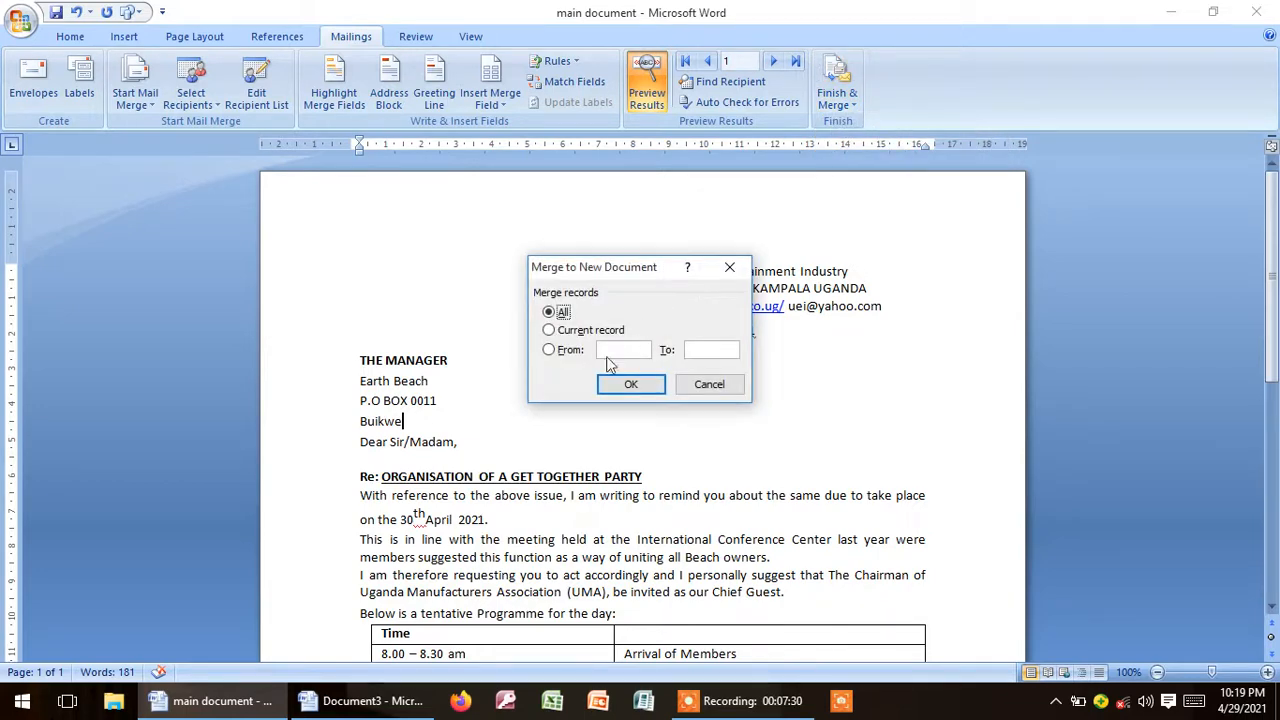
{"action": "left_click", "coordinate": [630, 386]}
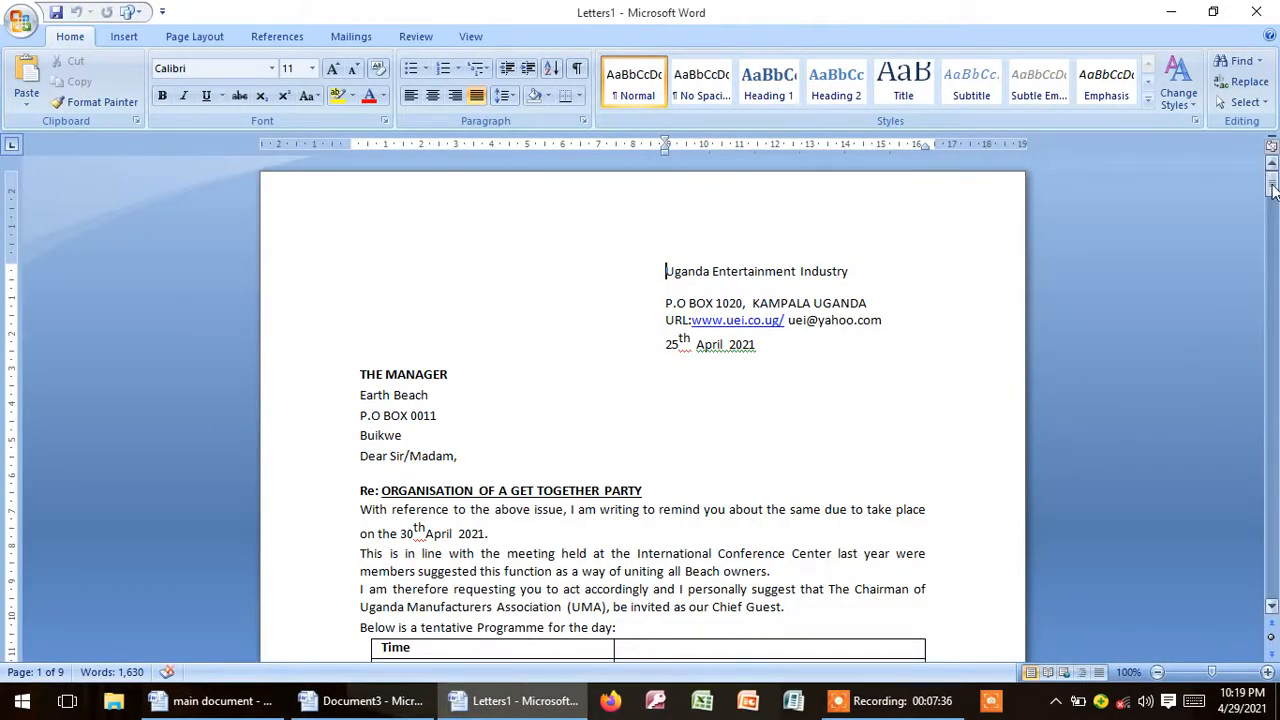
Step: Check the recipient's beach, address and city on the second to fifth merged letters
{"action": "left_click_drag", "start_coordinate": [1273, 190], "coordinate": [1271, 236]}
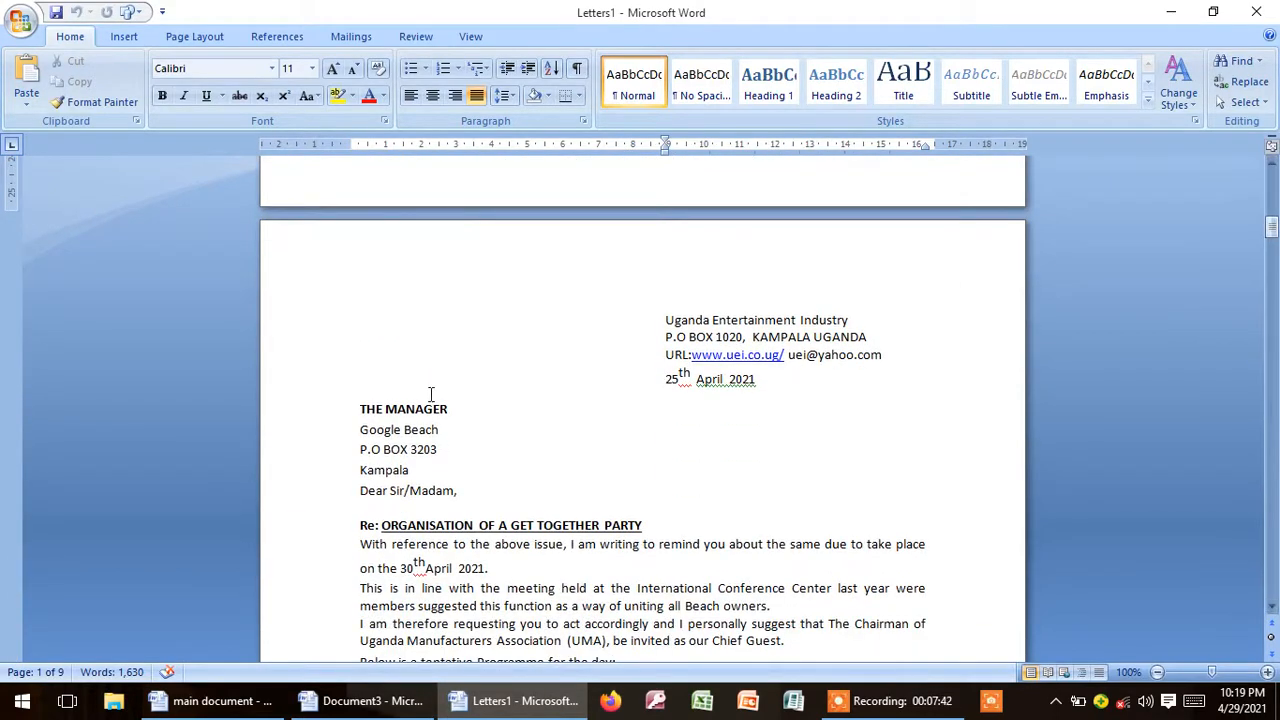
{"action": "left_click_drag", "start_coordinate": [360, 410], "coordinate": [420, 465]}
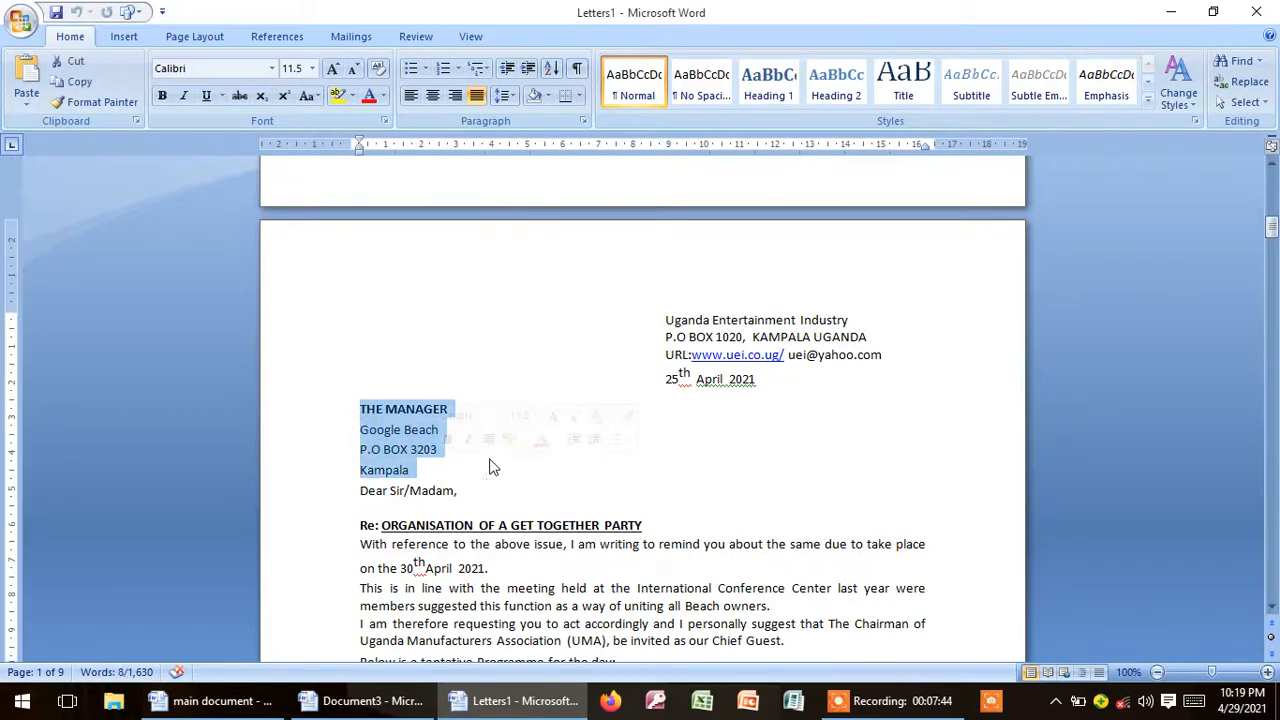
{"action": "left_click_drag", "start_coordinate": [1271, 232], "coordinate": [1271, 282]}
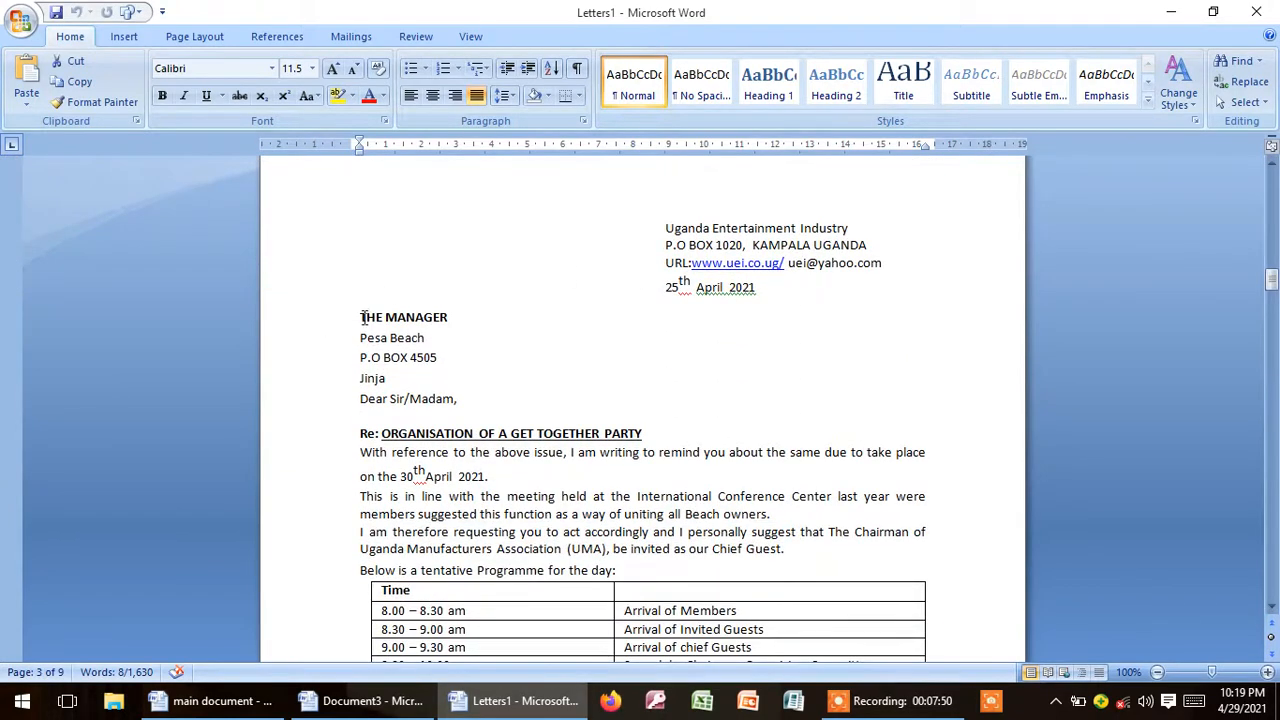
{"action": "left_click_drag", "start_coordinate": [361, 316], "coordinate": [427, 376]}
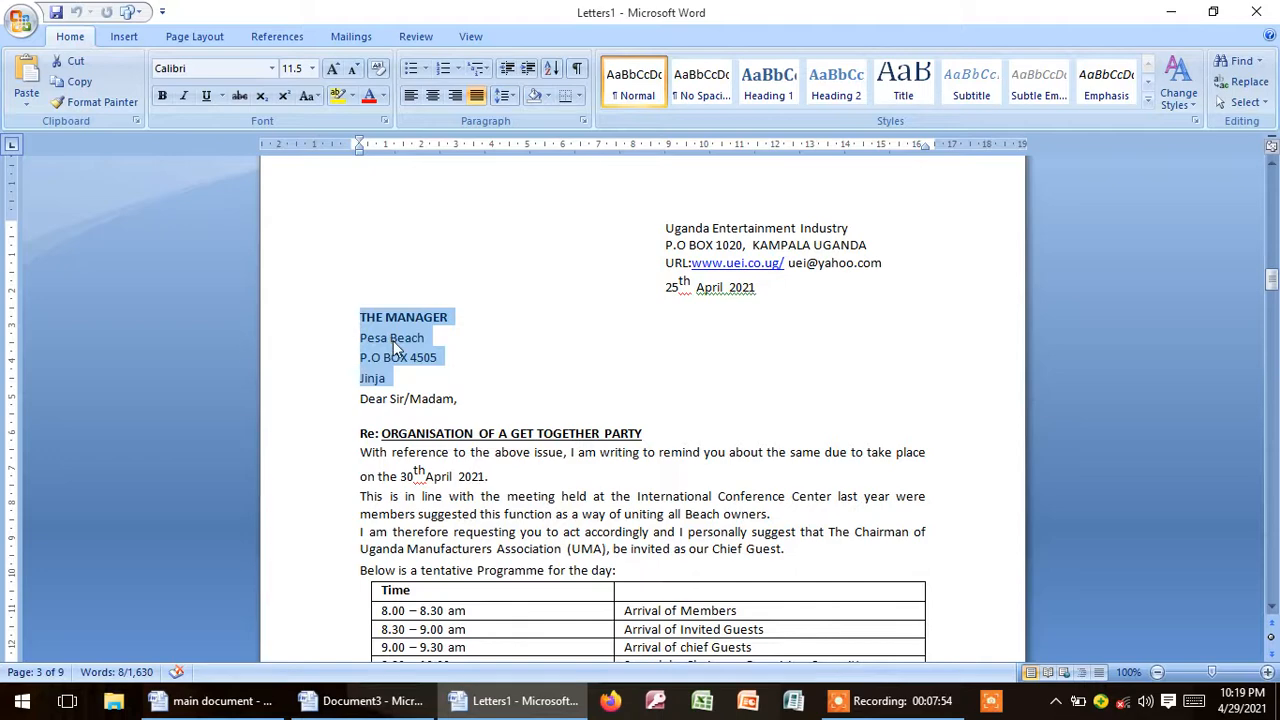
{"action": "left_click_drag", "start_coordinate": [1272, 307], "coordinate": [1272, 327]}
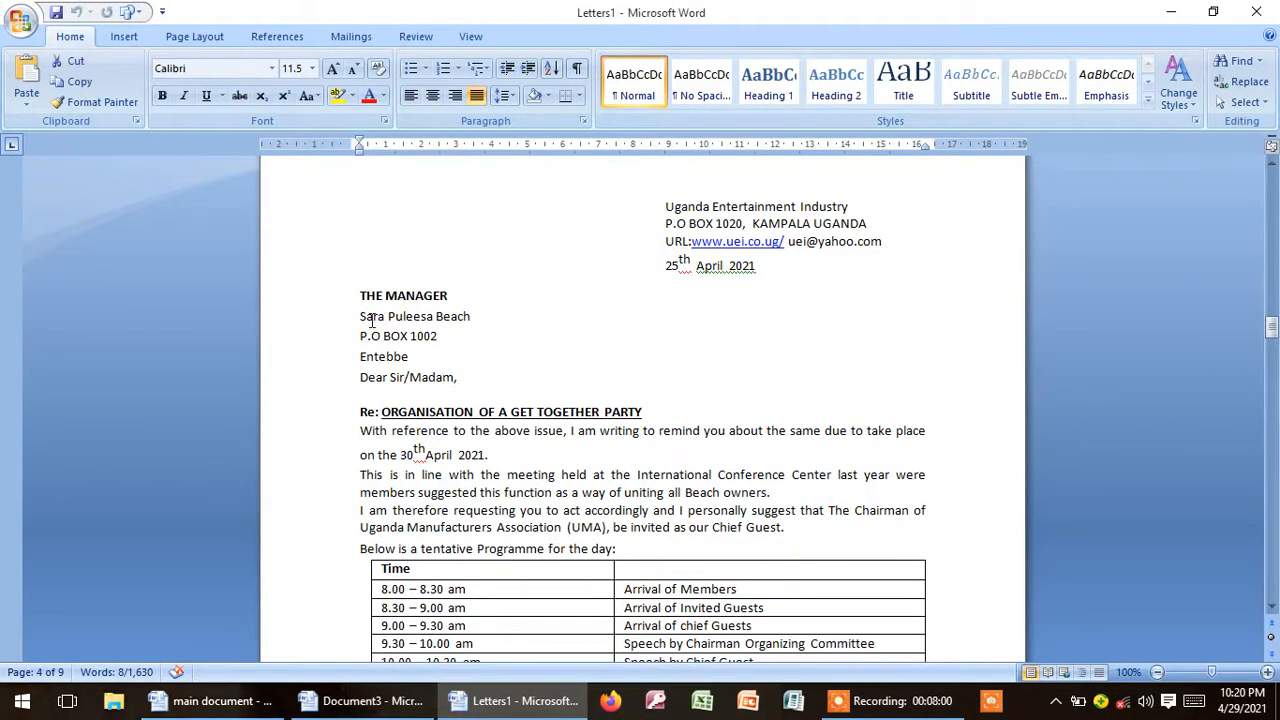
{"action": "left_click_drag", "start_coordinate": [360, 318], "coordinate": [433, 356]}
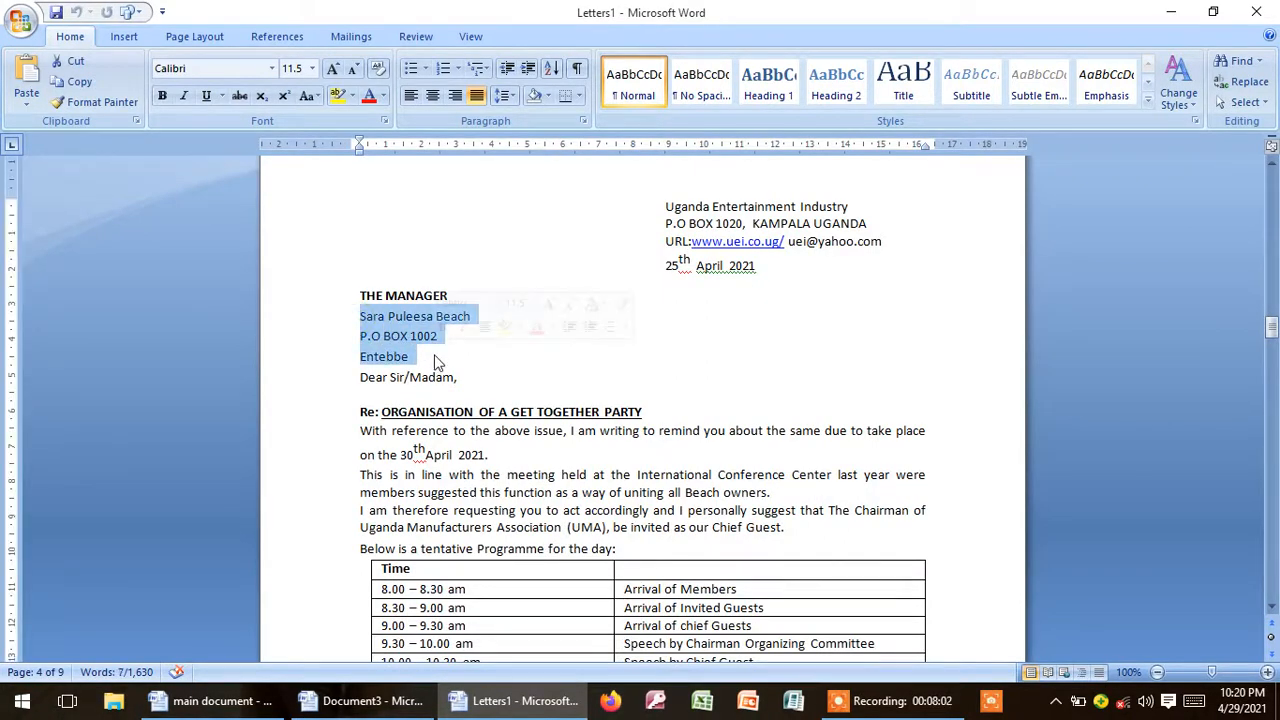
{"action": "left_click_drag", "start_coordinate": [1274, 334], "coordinate": [1274, 374]}
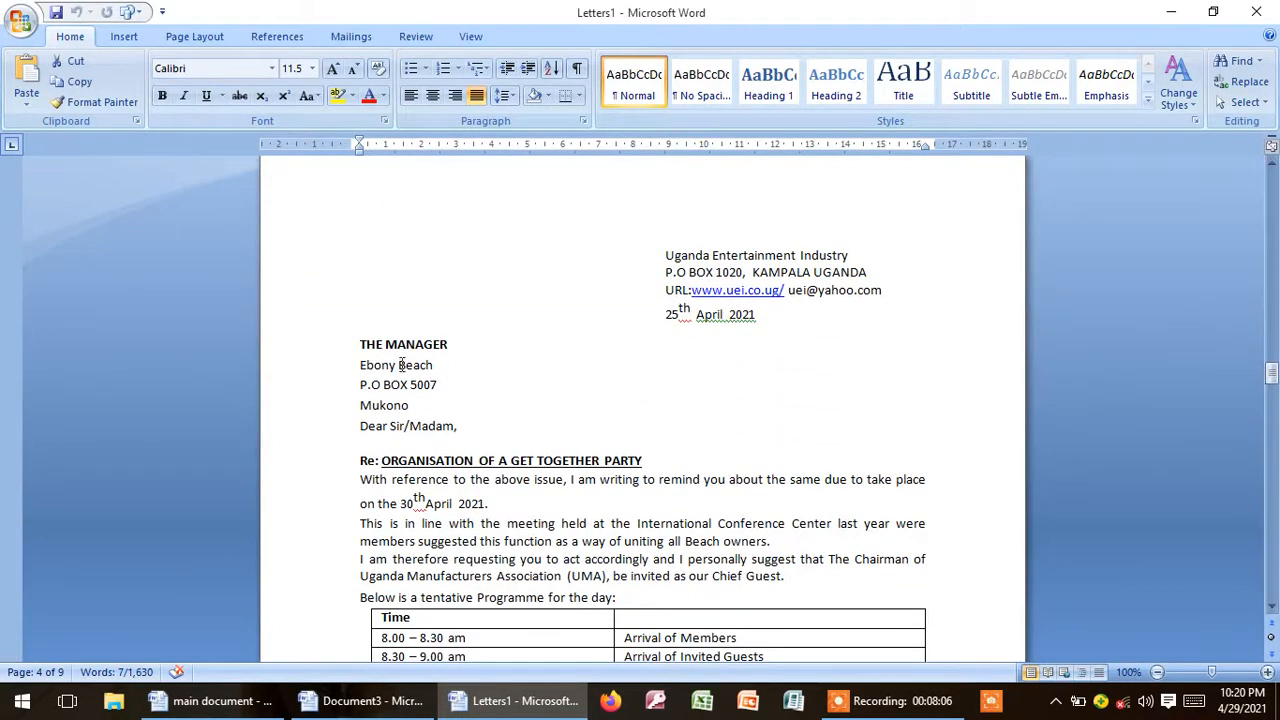
{"action": "left_click_drag", "start_coordinate": [360, 365], "coordinate": [420, 405]}
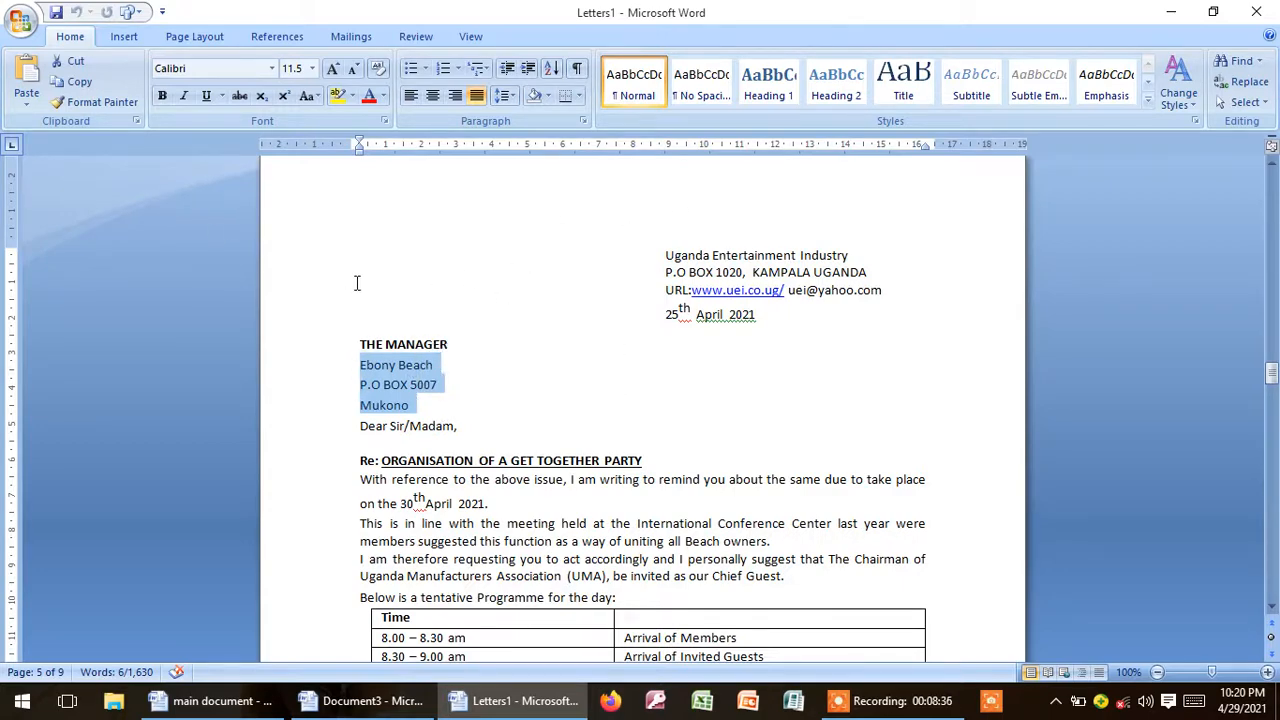
Step: Save the merged letters as "final letters" in the desktop's mail merge folder
{"action": "key", "text": "ctrl+s"}
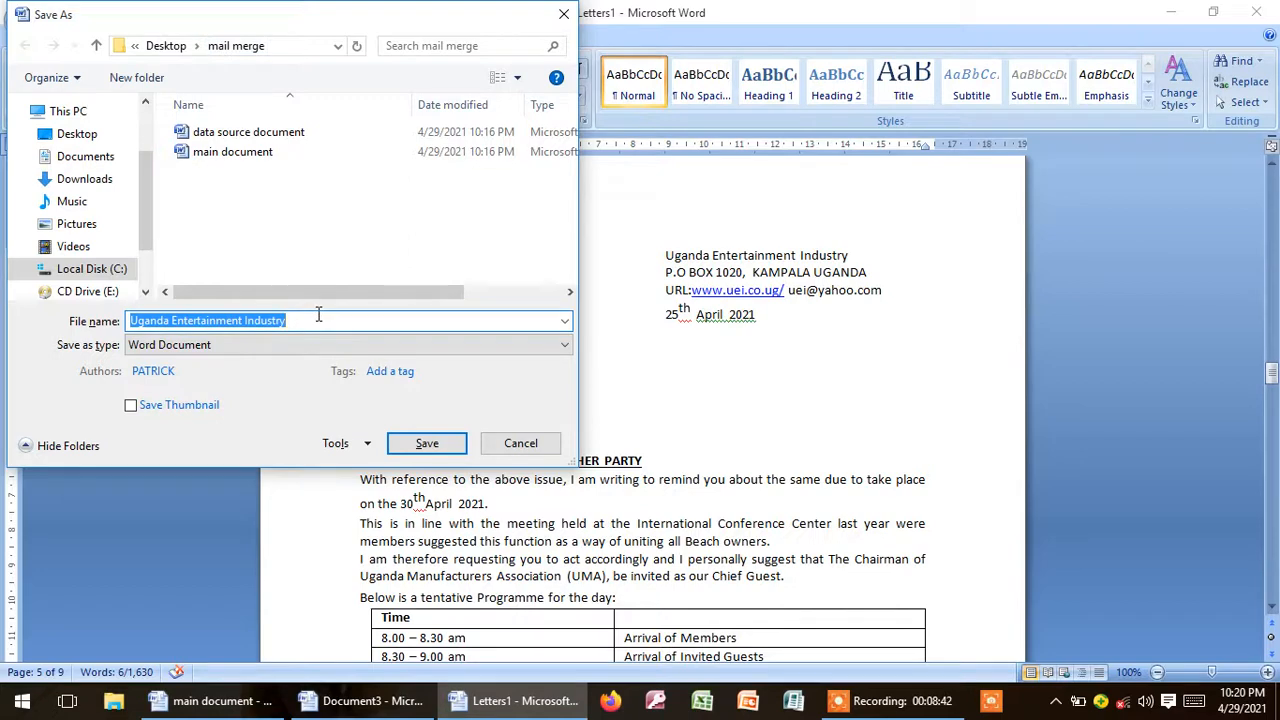
{"action": "type", "text": "final l"}
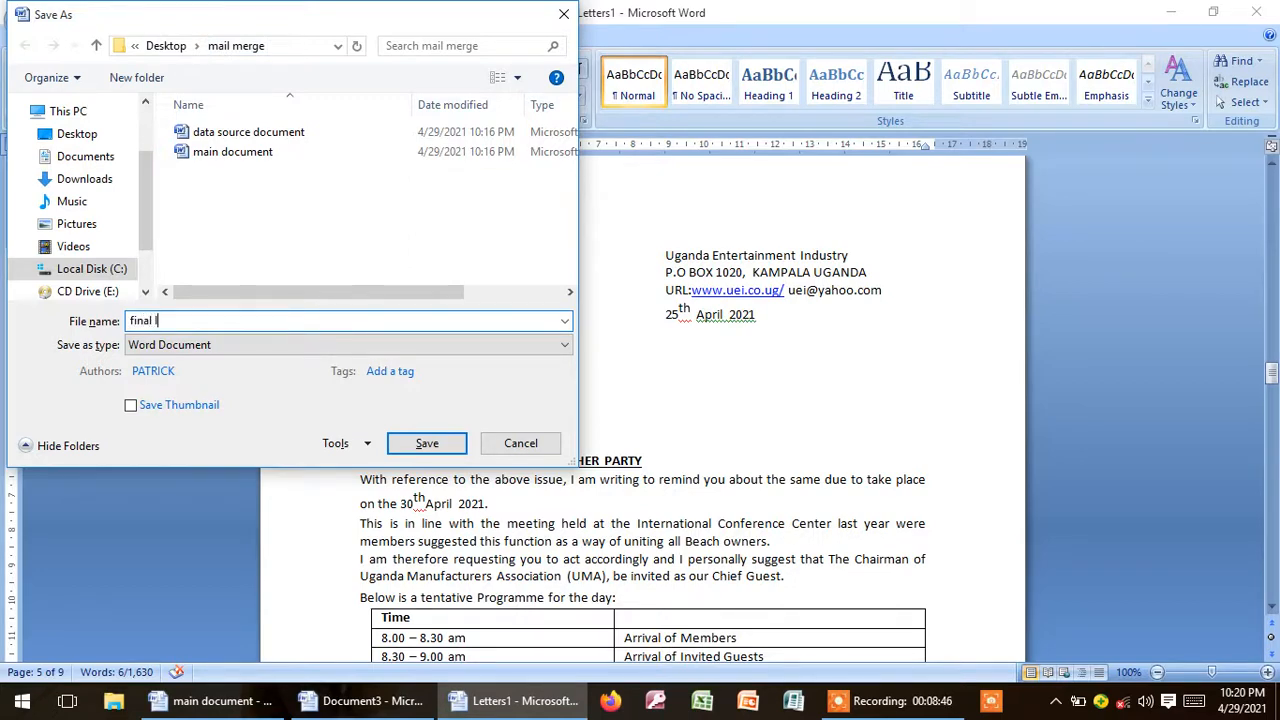
{"action": "type", "text": "etters"}
{"action": "left_click", "coordinate": [417, 443]}
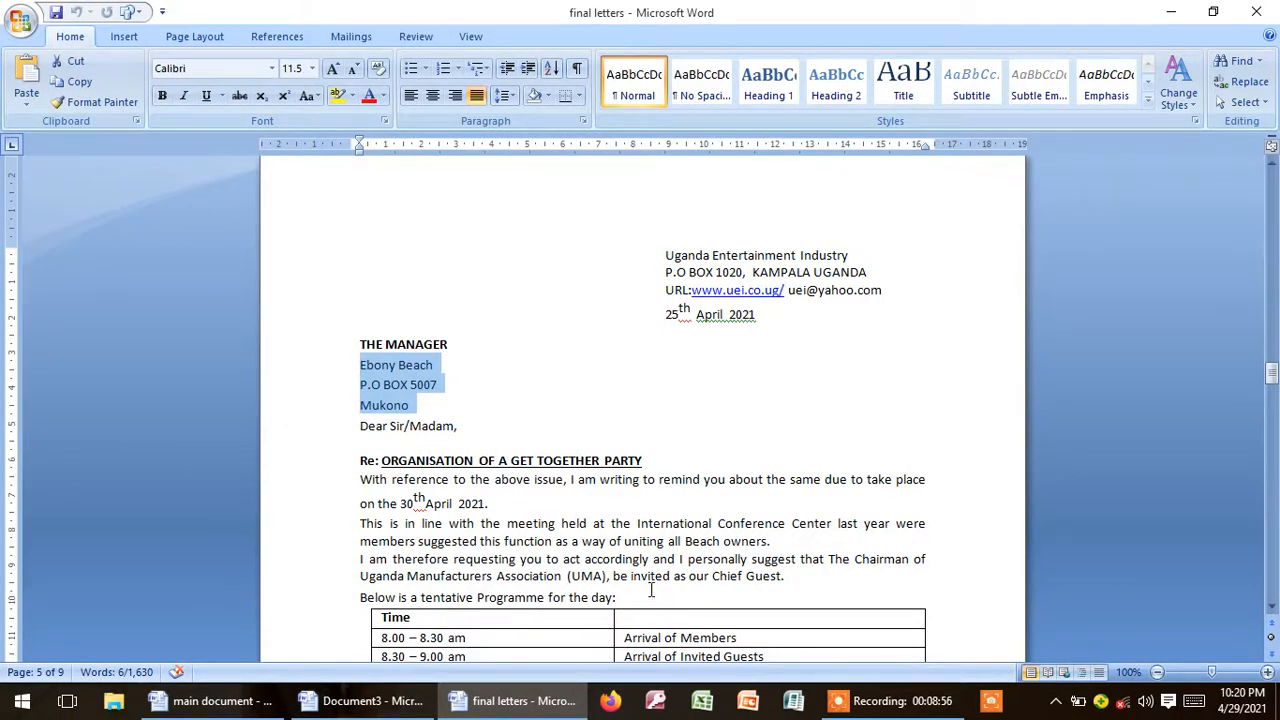
Step: Close the merged letters and the main document, saving the main document's changes, and open the desktop's mail merge folder
{"action": "left_click", "coordinate": [1255, 12]}
{"action": "left_click", "coordinate": [1255, 12]}
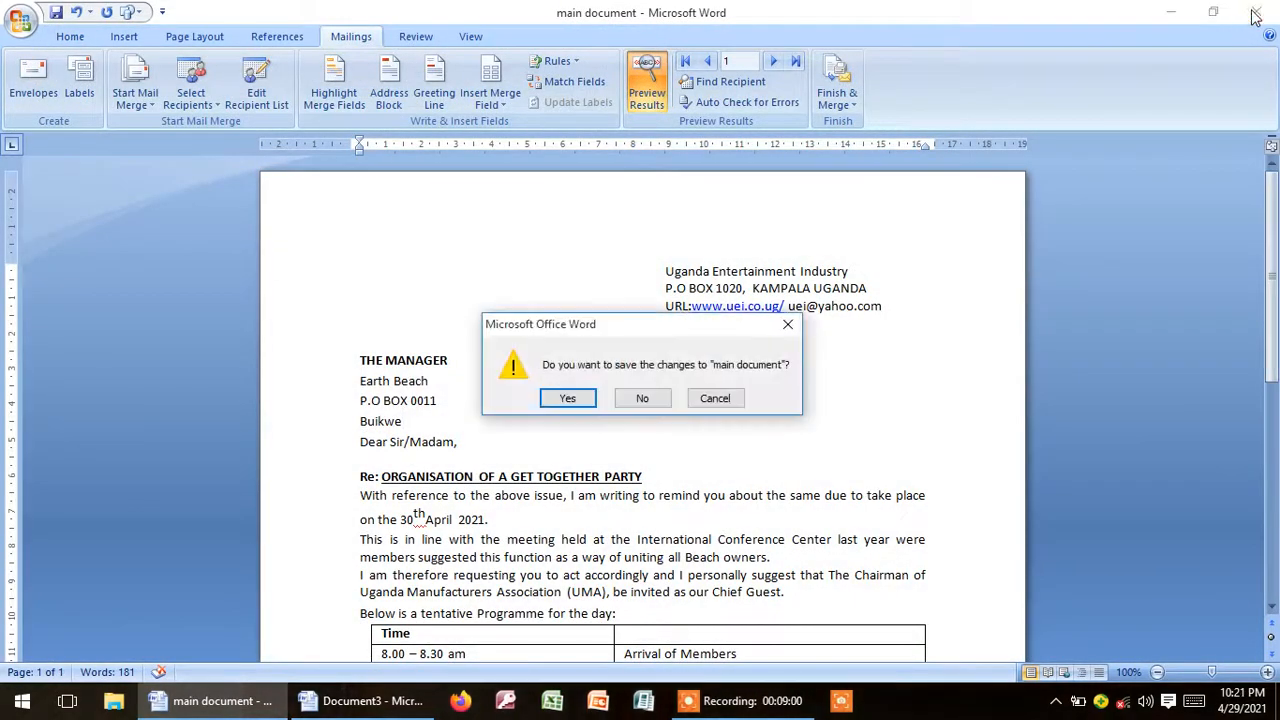
{"action": "left_click", "coordinate": [570, 399]}
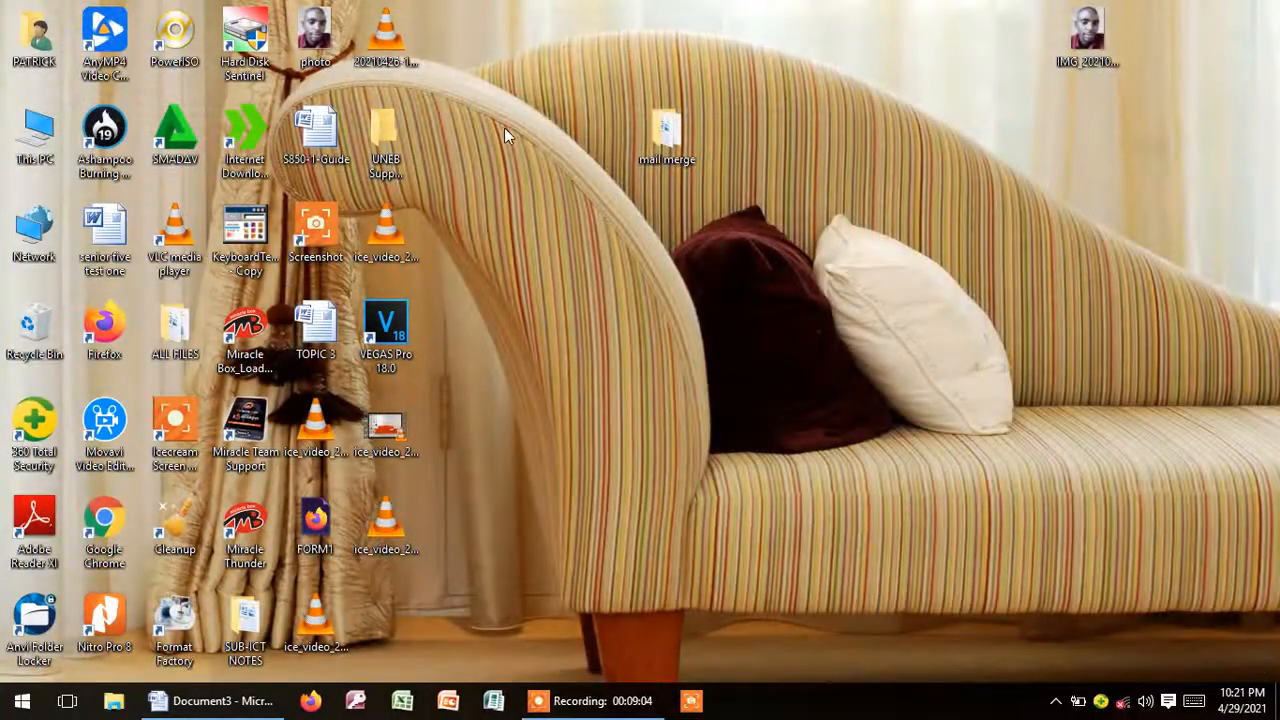
{"action": "double_click", "coordinate": [667, 141]}
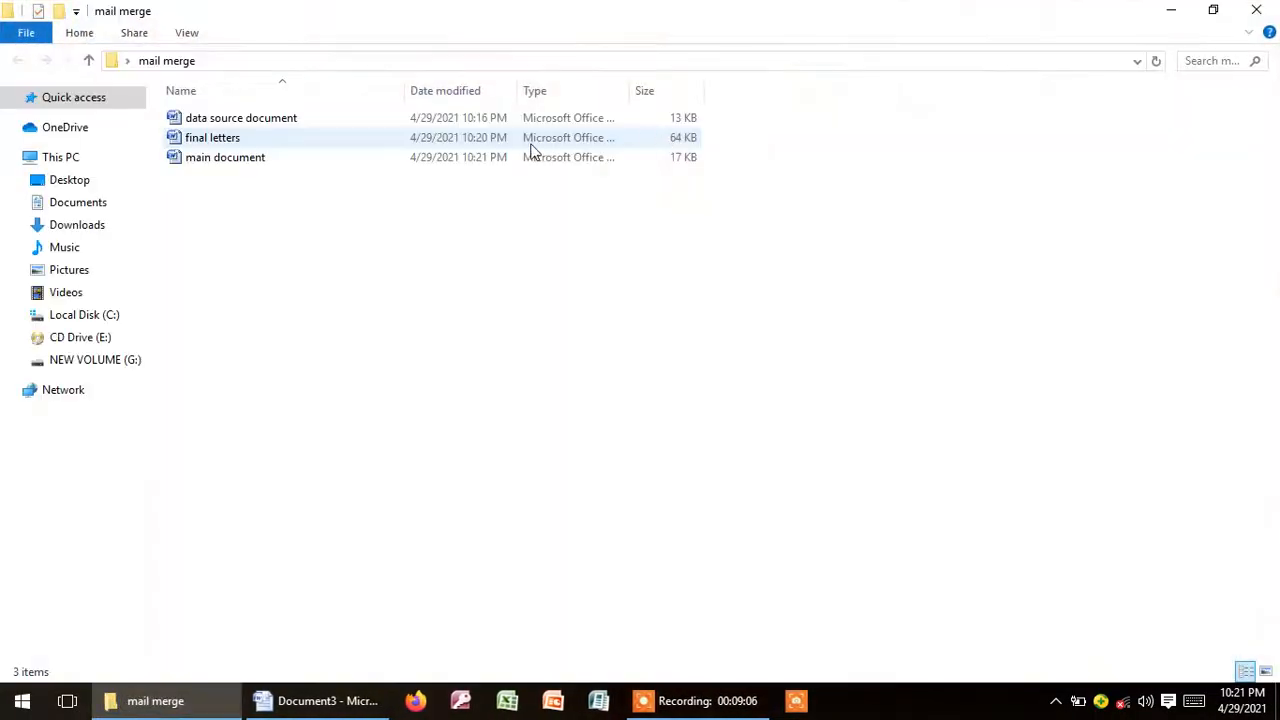